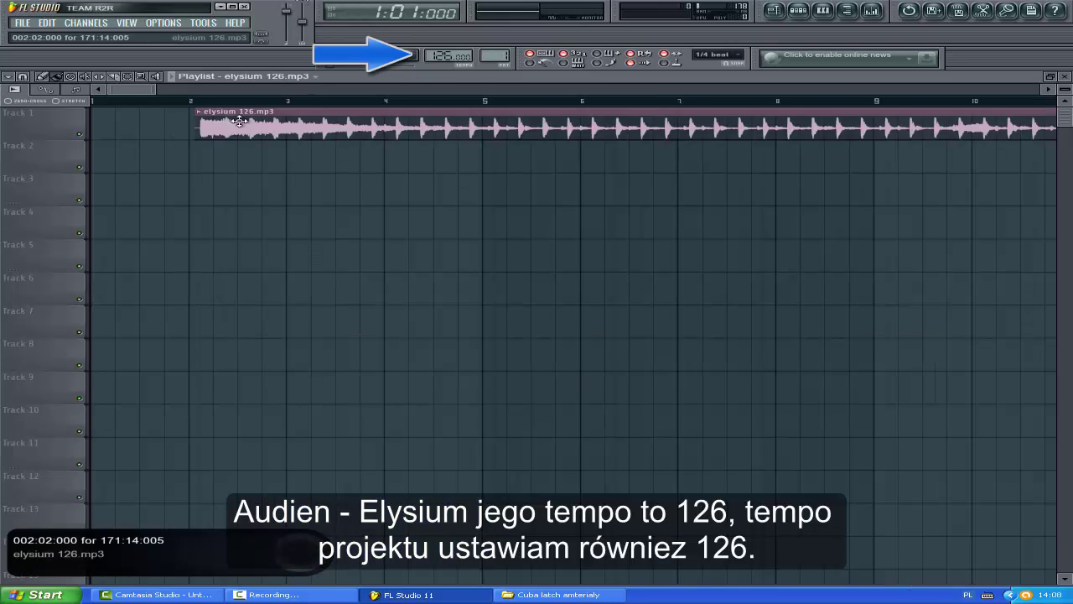
- Trim the silence before the first beat of elysium 126.mp3 and align the clip with the start of bar 1
drag(240, 122, 135, 121)
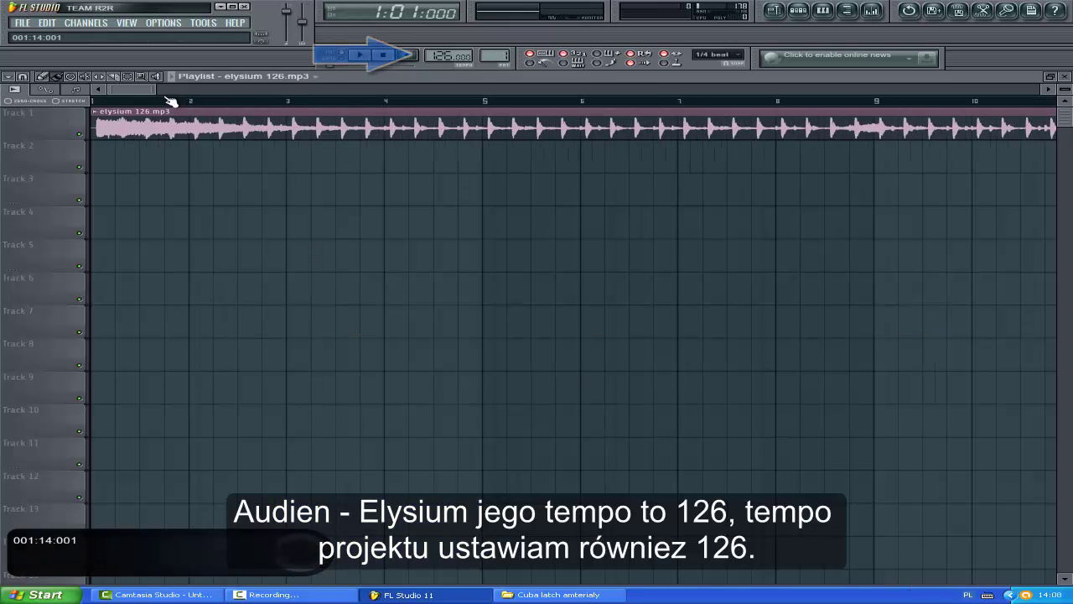
scroll(172, 103, up, 3)
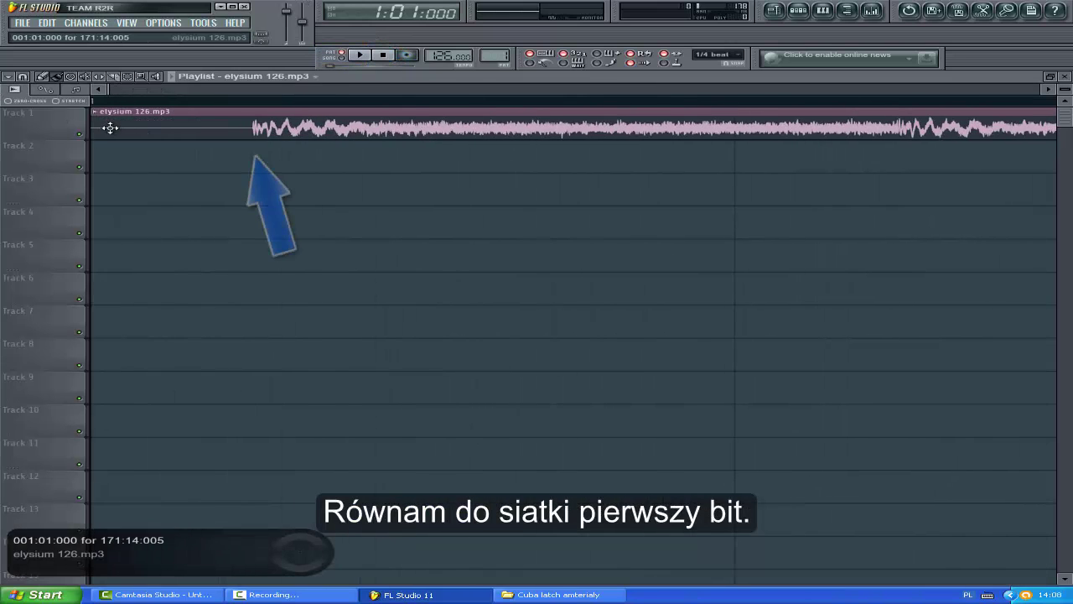
drag(93, 126, 161, 131)
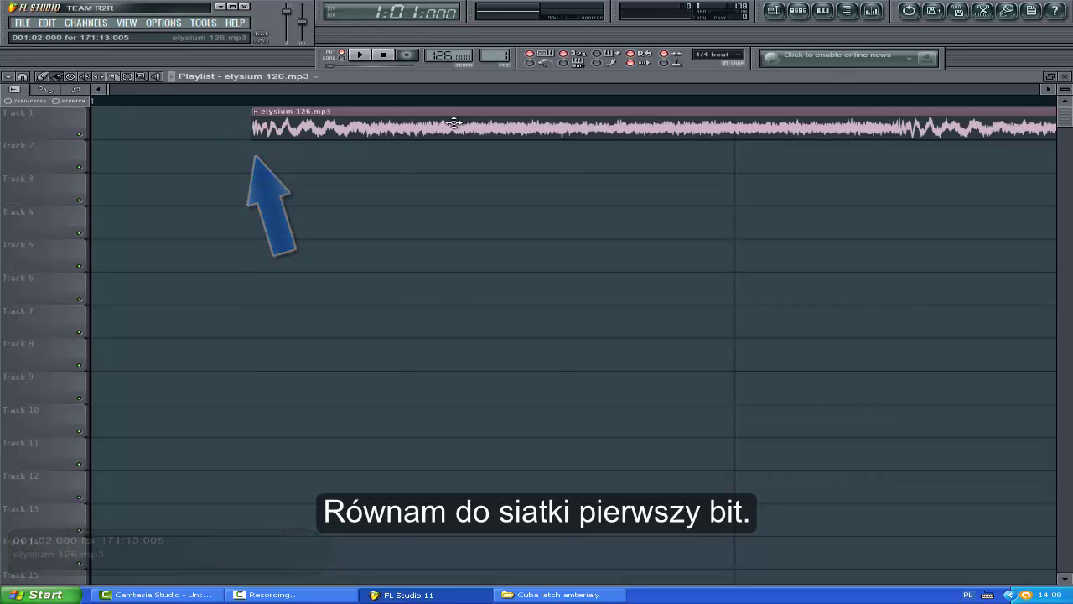
drag(428, 104, 267, 102)
- Play the track and loop bar 6 to check that the 126 project tempo matches the song
click(355, 60)
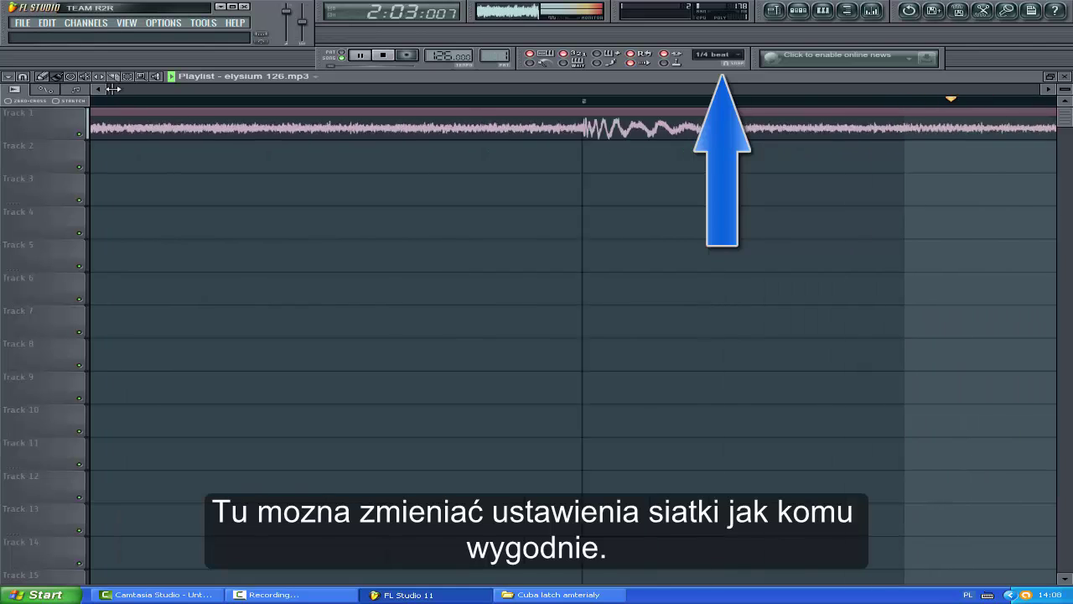
drag(107, 89, 146, 95)
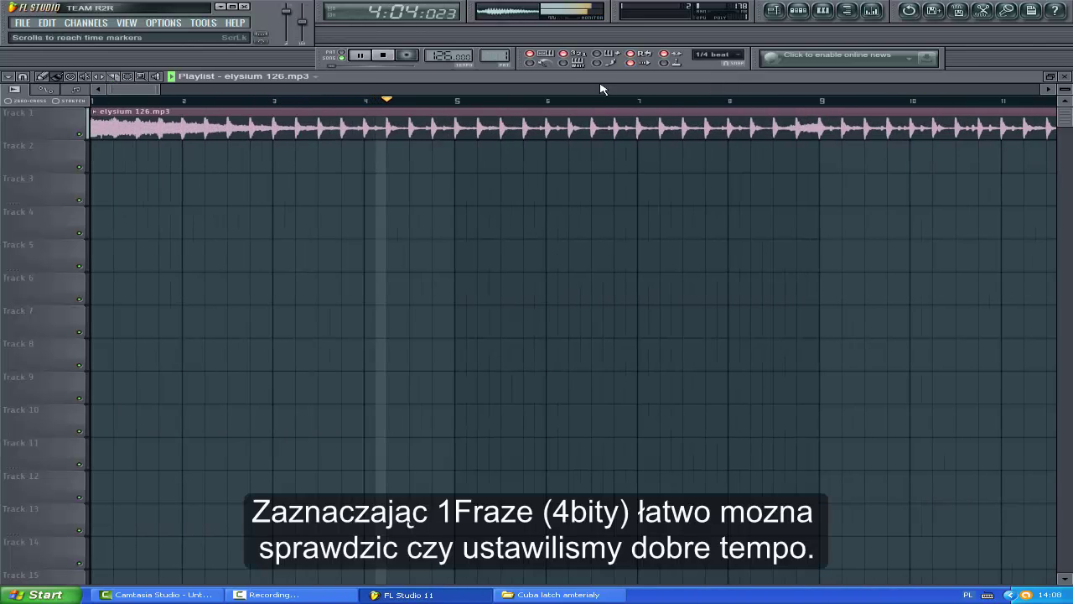
drag(550, 105, 642, 116)
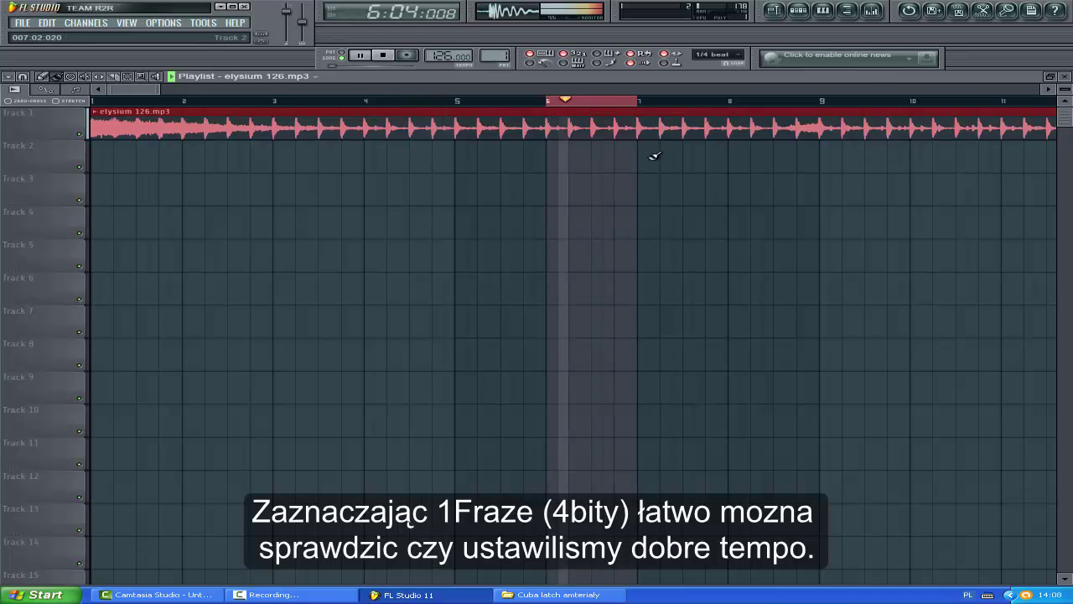
drag(450, 55, 449, 56)
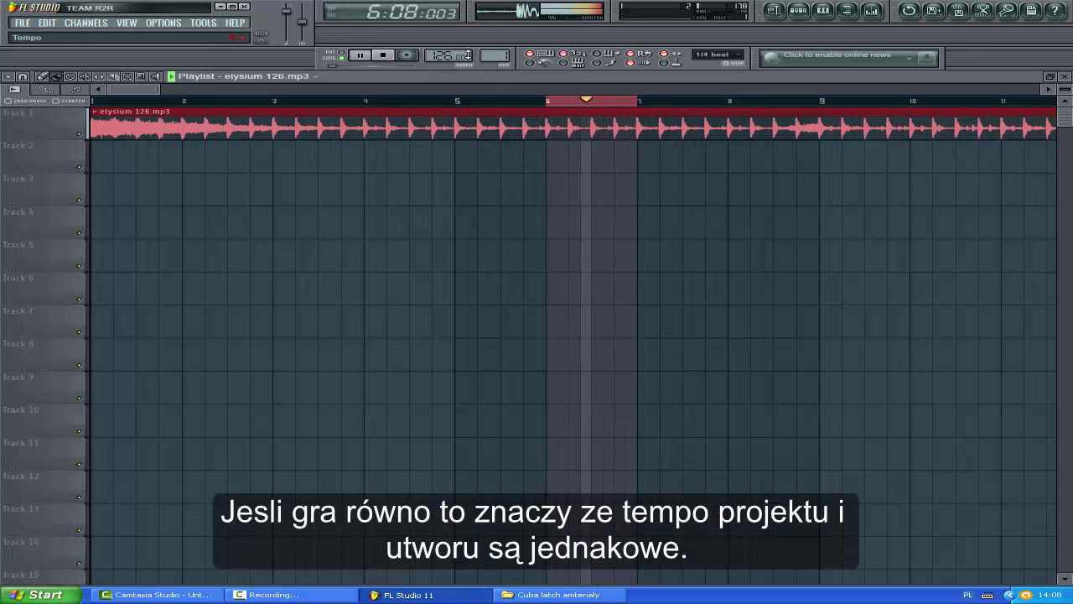
click(334, 101)
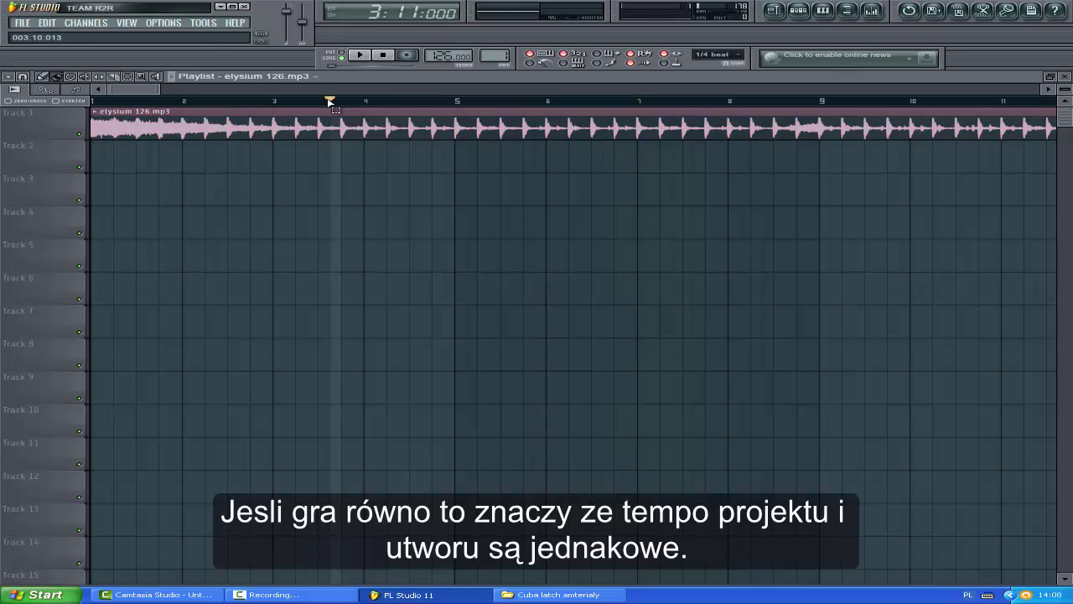
- Listen through elysium 126.mp3 from bar 3 up to the section around bar 33 to find where a vocal fits
key(space)
drag(156, 90, 234, 95)
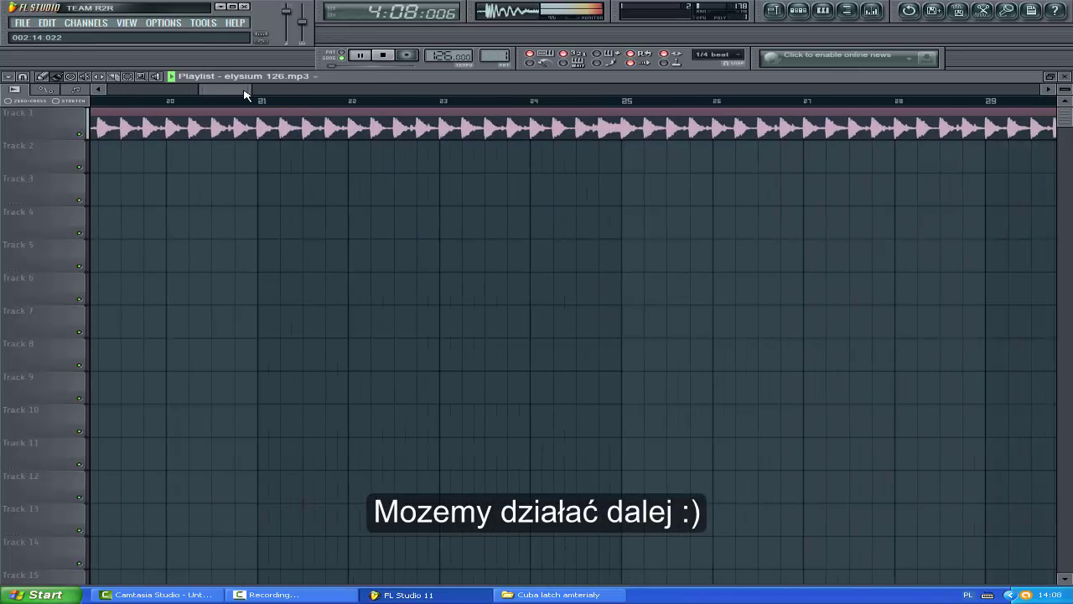
click(1048, 101)
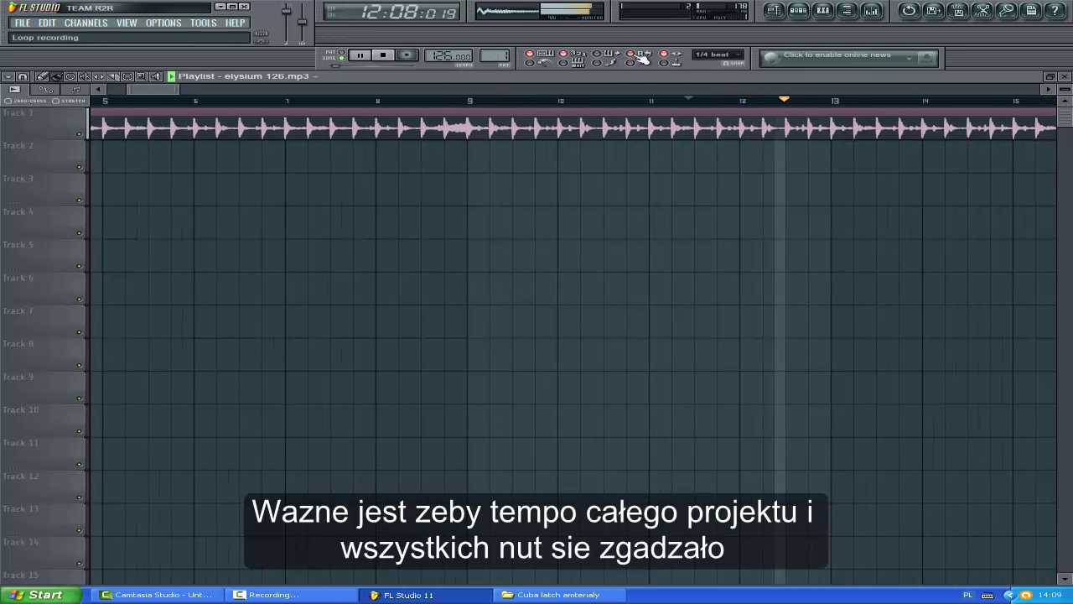
drag(165, 89, 276, 95)
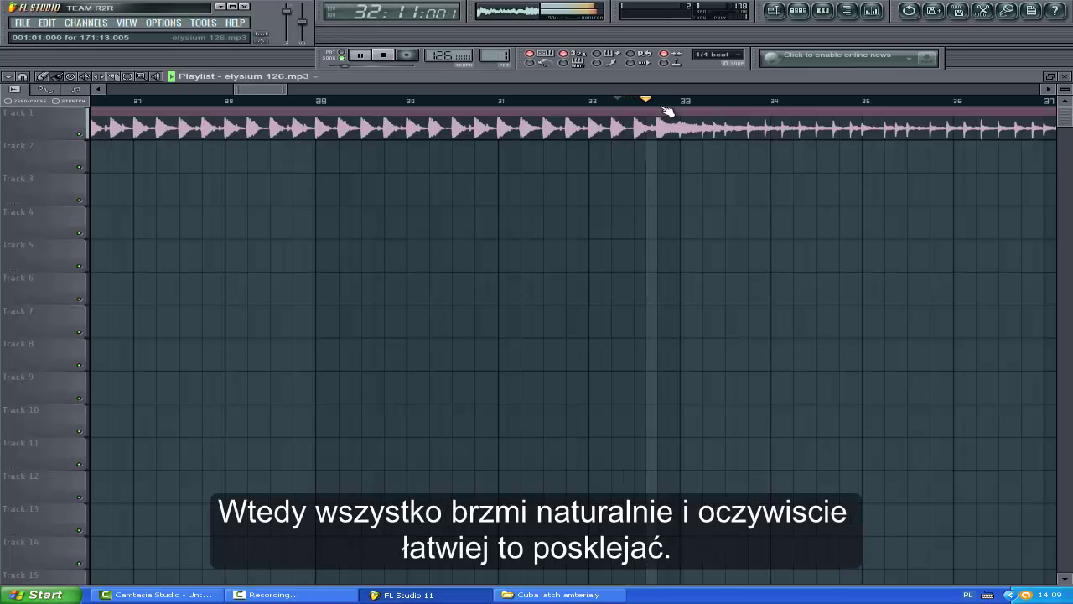
- Add Latch acapella 126 from the Cuba latch amterialy folder to Track 2 and shift it so a vocal phrase enters just before bar 33
click(421, 597)
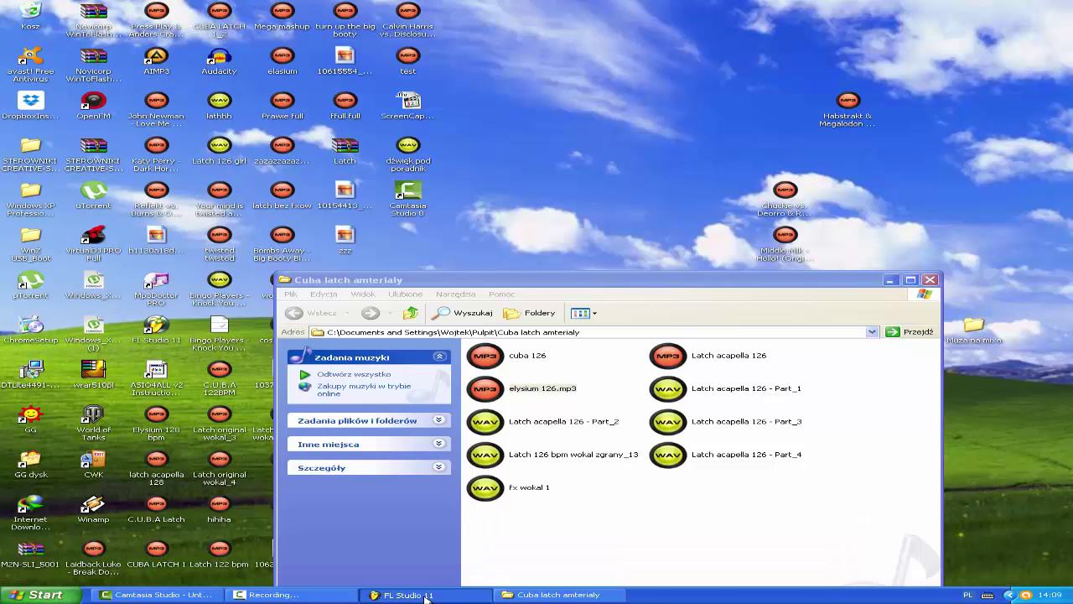
click(464, 600)
click(560, 597)
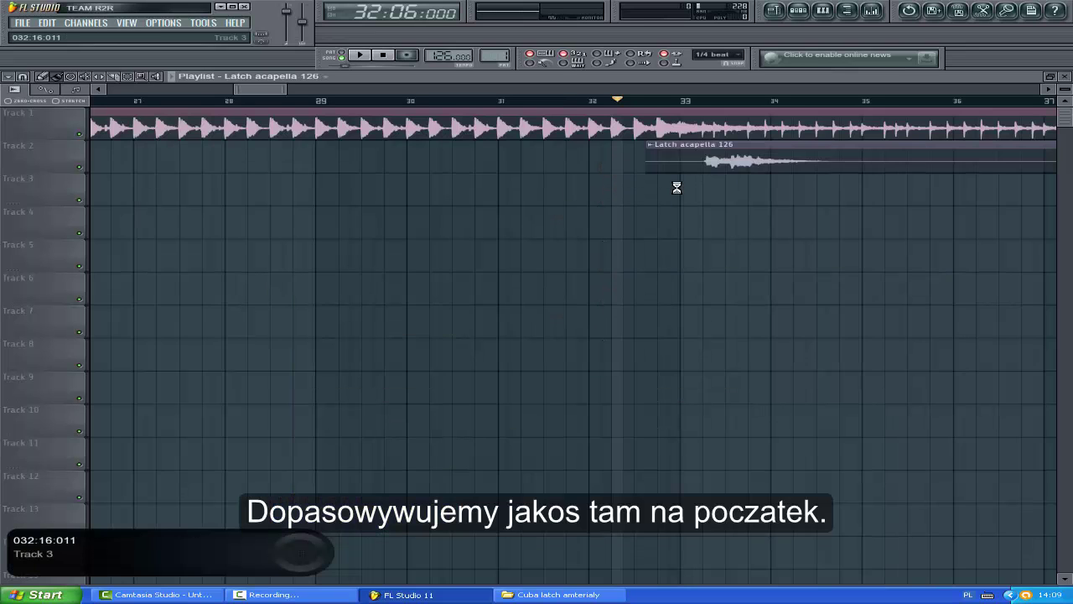
drag(830, 155, 214, 154)
drag(575, 166, 527, 162)
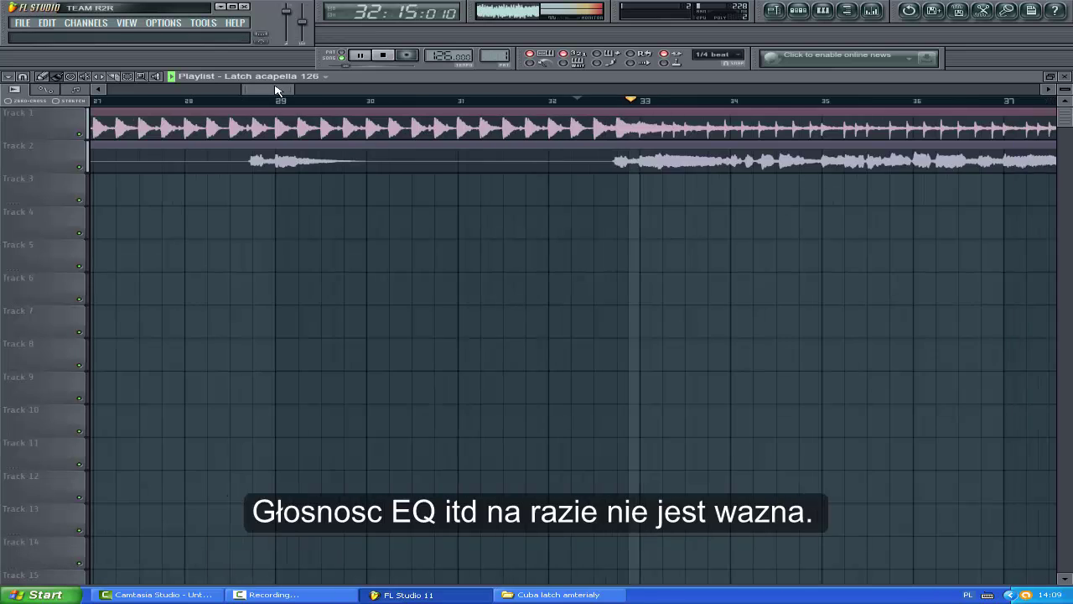
- Adjust the heights of Track 1 and Track 2 so both waveforms are moderately enlarged
mouse_move(308, 92)
mouse_down()
mouse_move(268, 95)
mouse_move(293, 92)
mouse_up()
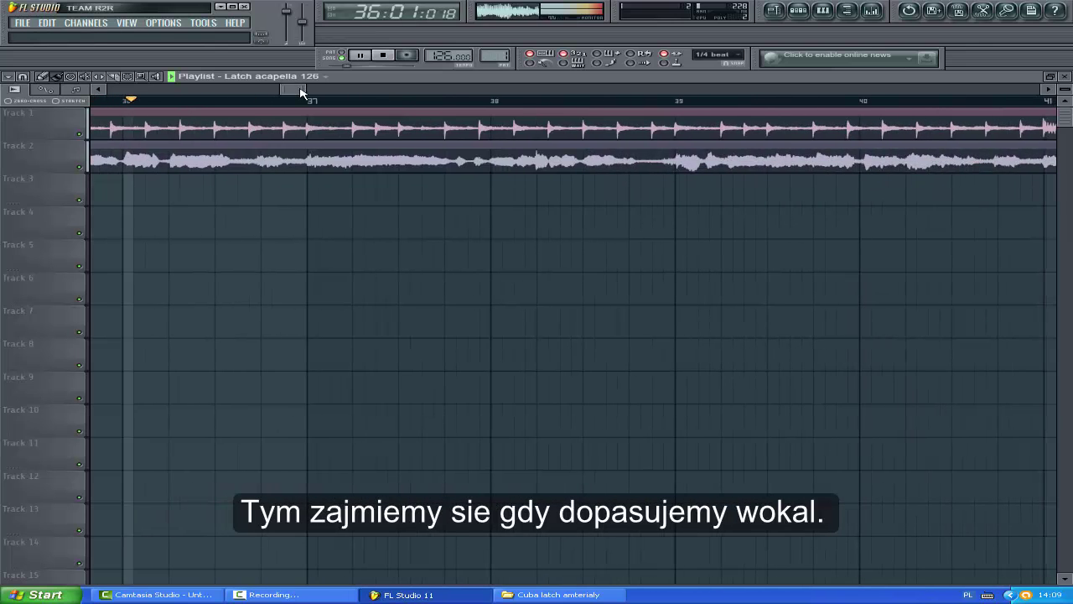
drag(47, 170, 57, 186)
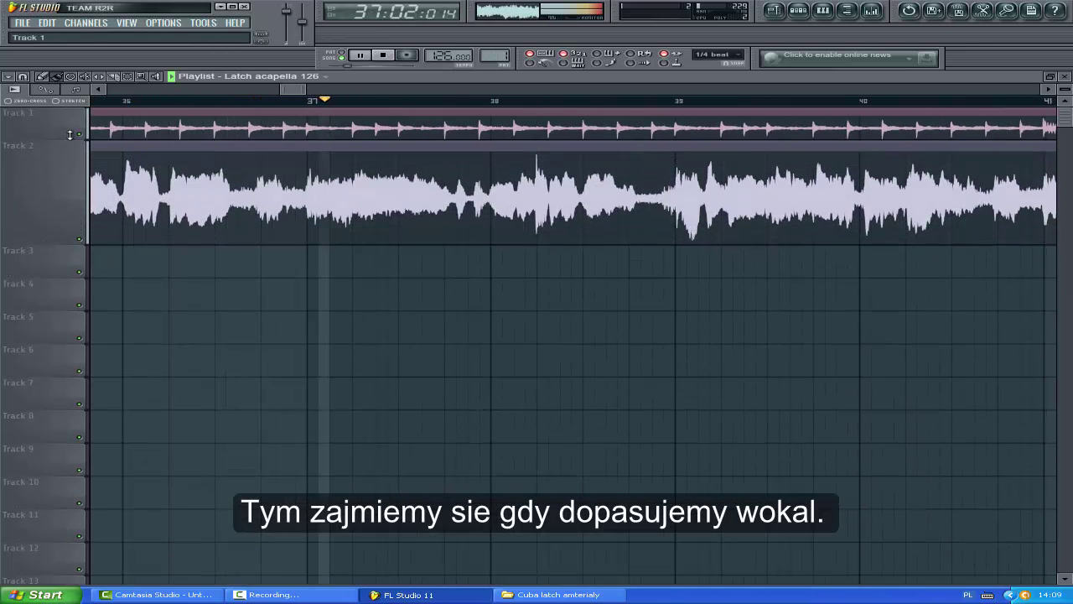
drag(70, 134, 74, 210)
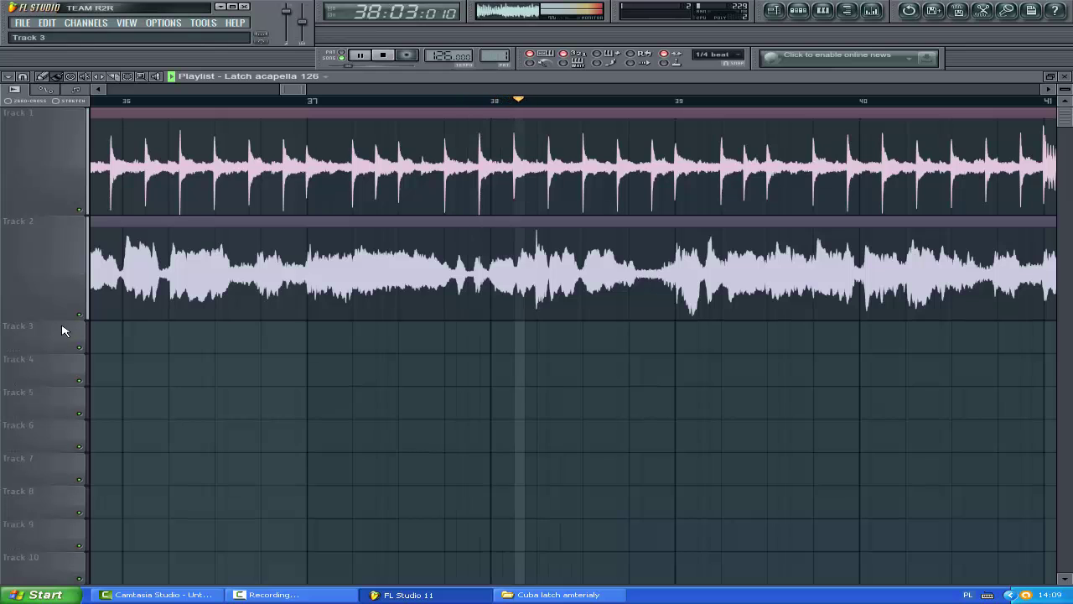
drag(63, 318, 63, 255)
drag(67, 216, 67, 164)
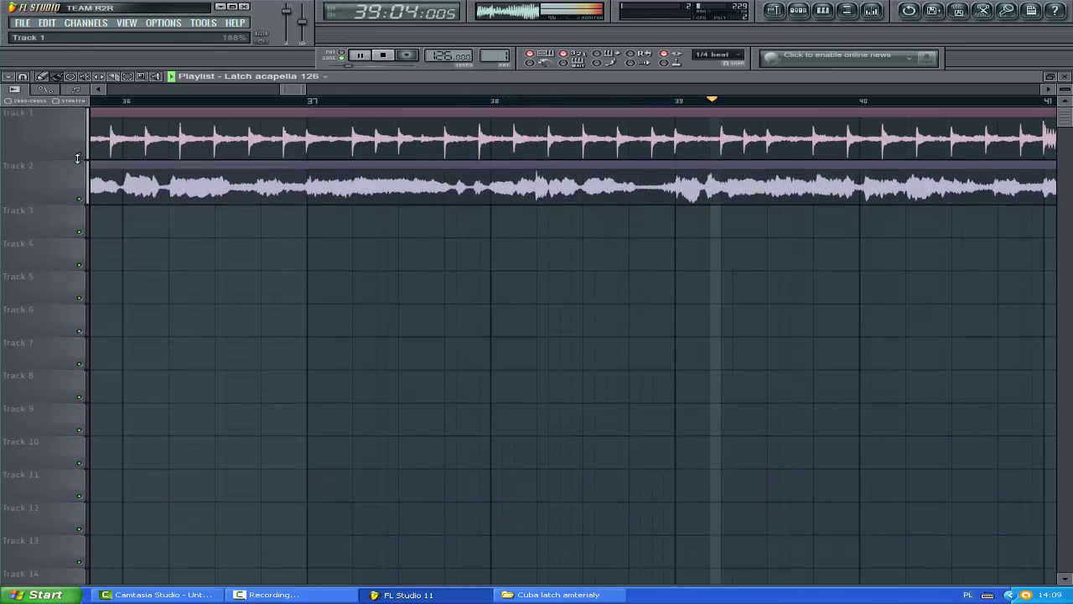
- Listen to the beat and the acapella together from about bar 39 to bar 56
scroll(332, 93, down, 5)
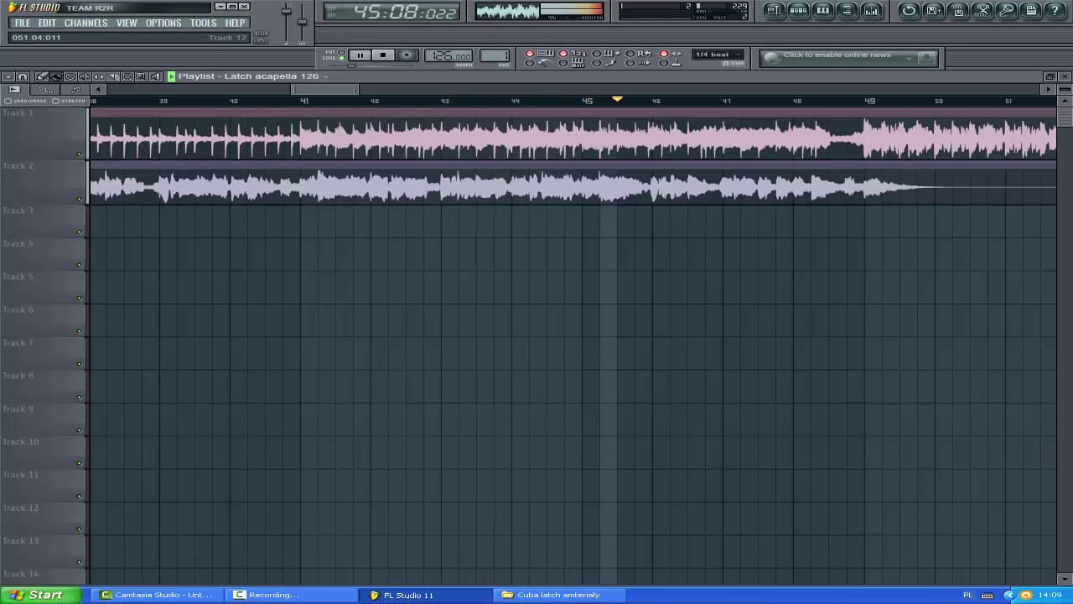
drag(311, 92, 371, 94)
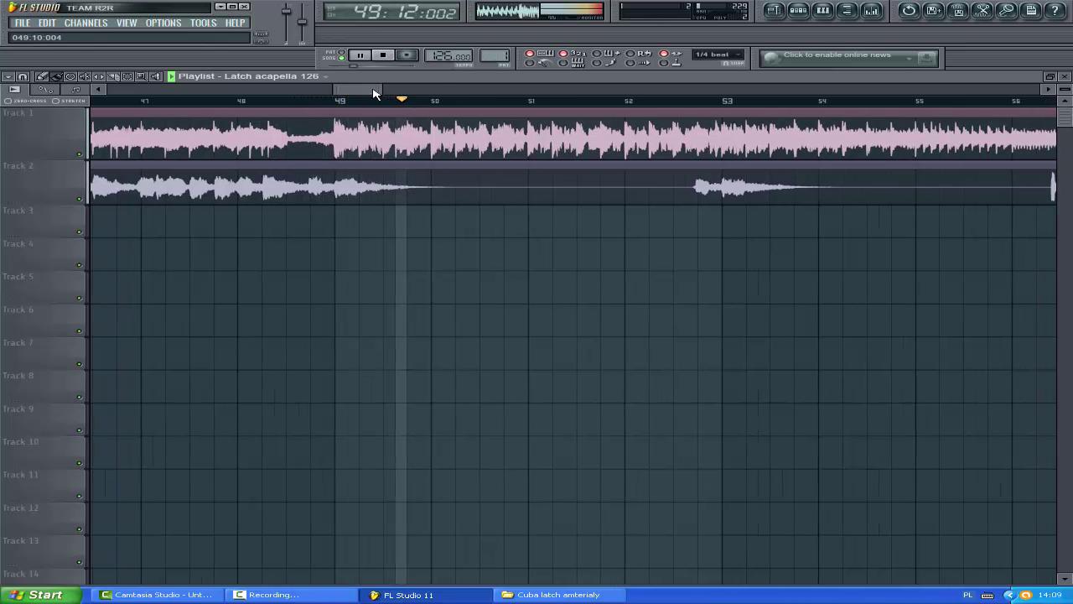
drag(372, 94, 390, 94)
- Cut off the unneeded endings, removing elysium 126.mp3 from bar 57 onward and the acapella shortly after the start of bar 56
click(683, 101)
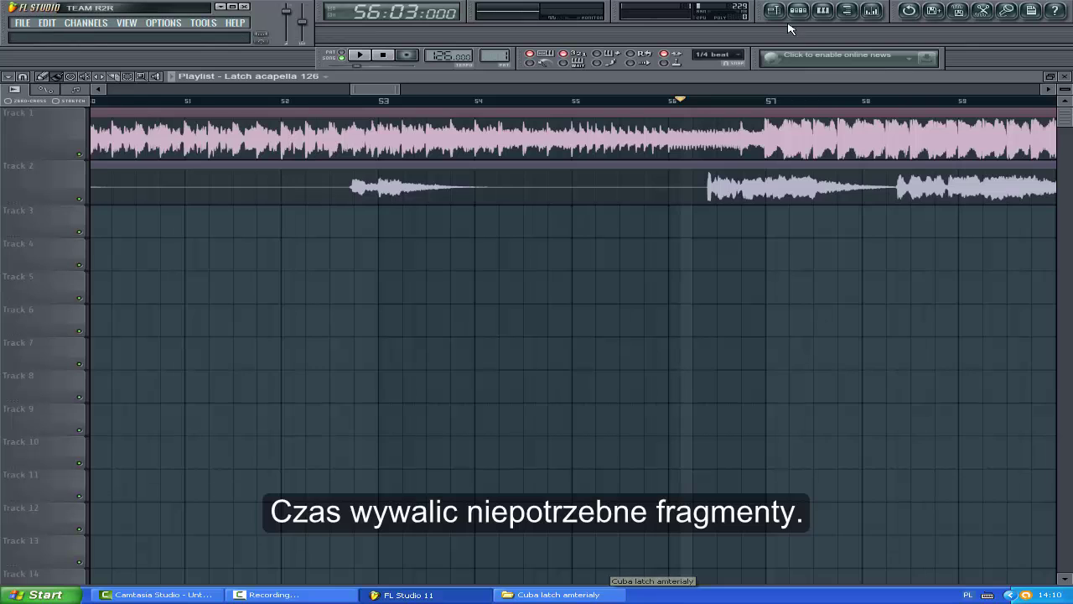
drag(378, 94, 366, 94)
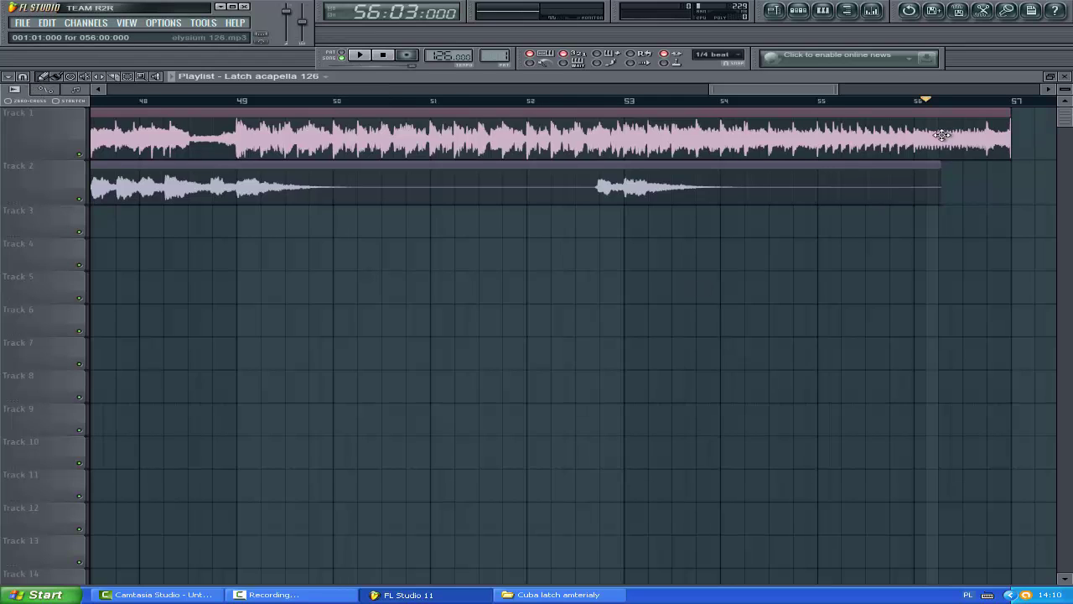
- Replay the vocal entry around bar 33 and check how the acapella lines up with the beat
drag(786, 88, 613, 88)
scroll(594, 96, up, 7)
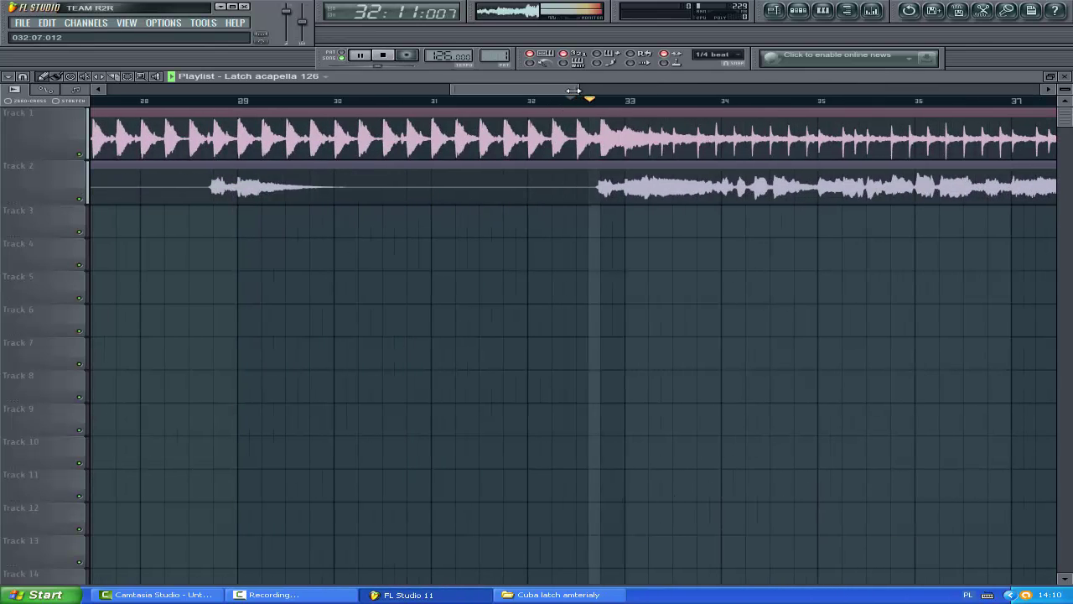
scroll(541, 94, up, 5)
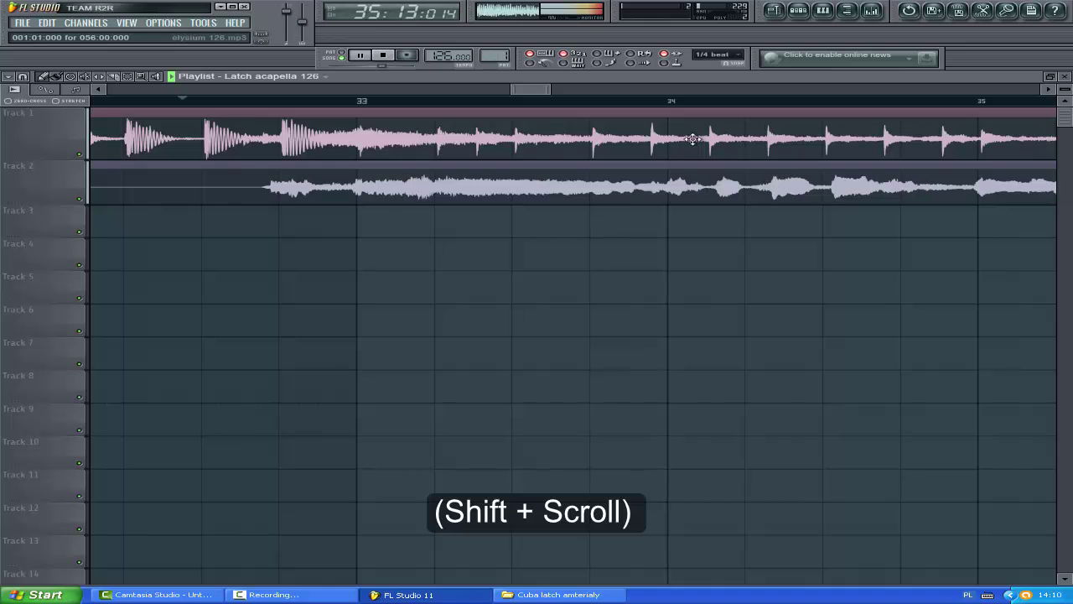
click(275, 101)
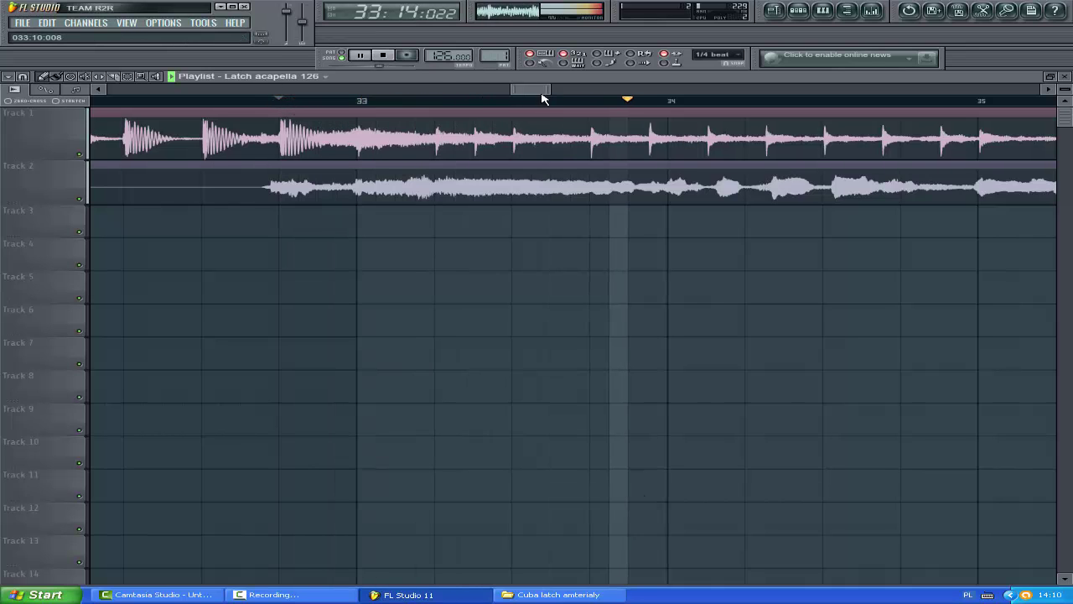
drag(541, 90, 634, 101)
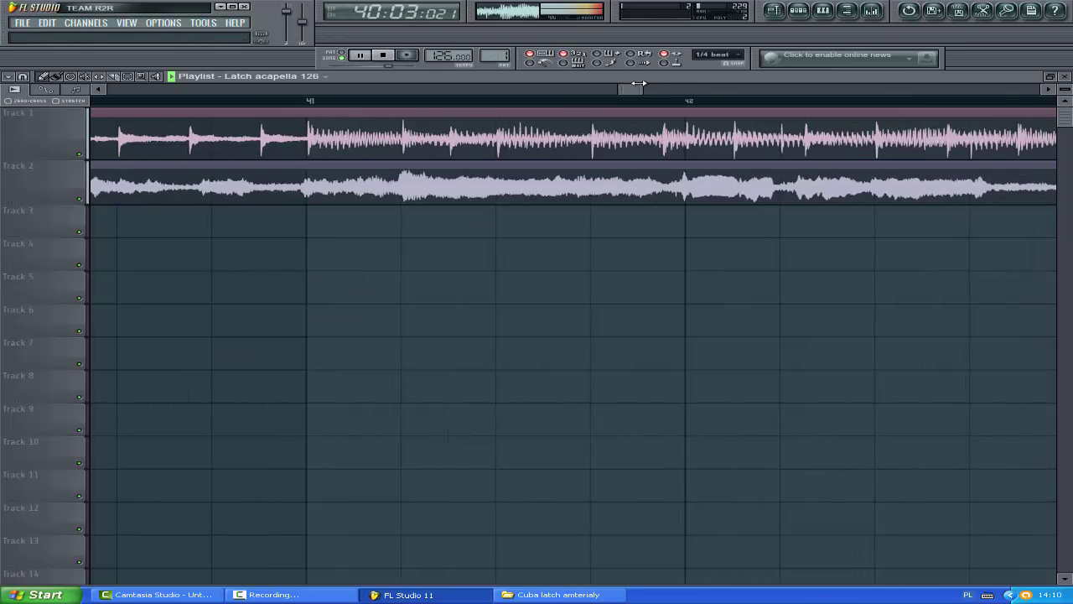
- Check the vocal timing around bars 37 to 45 during playback and turn on auto-scrolling for the playlist
drag(656, 86, 692, 89)
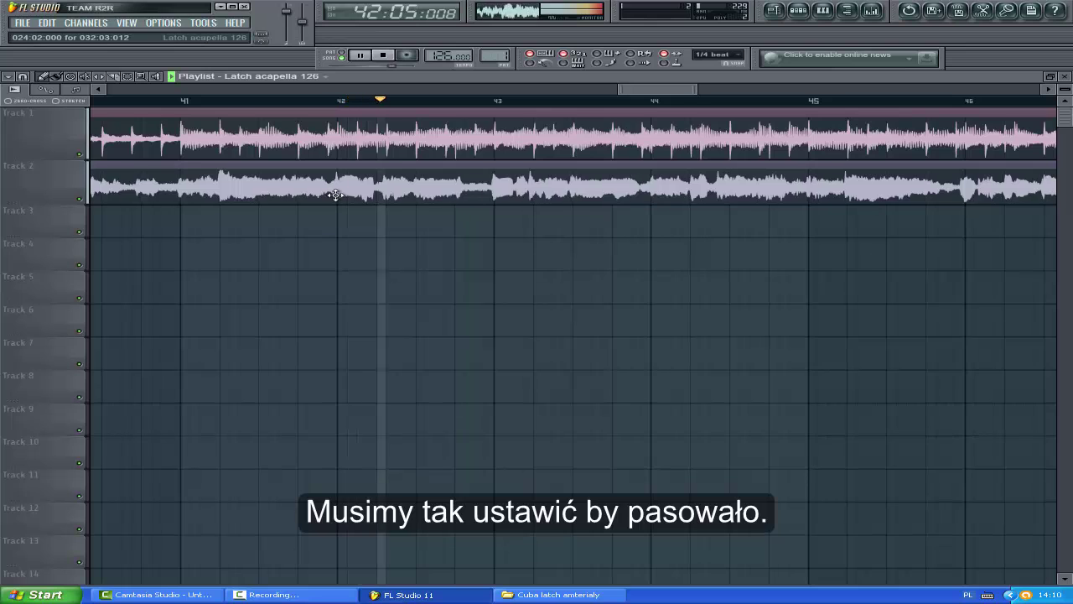
scroll(171, 109, left, 3)
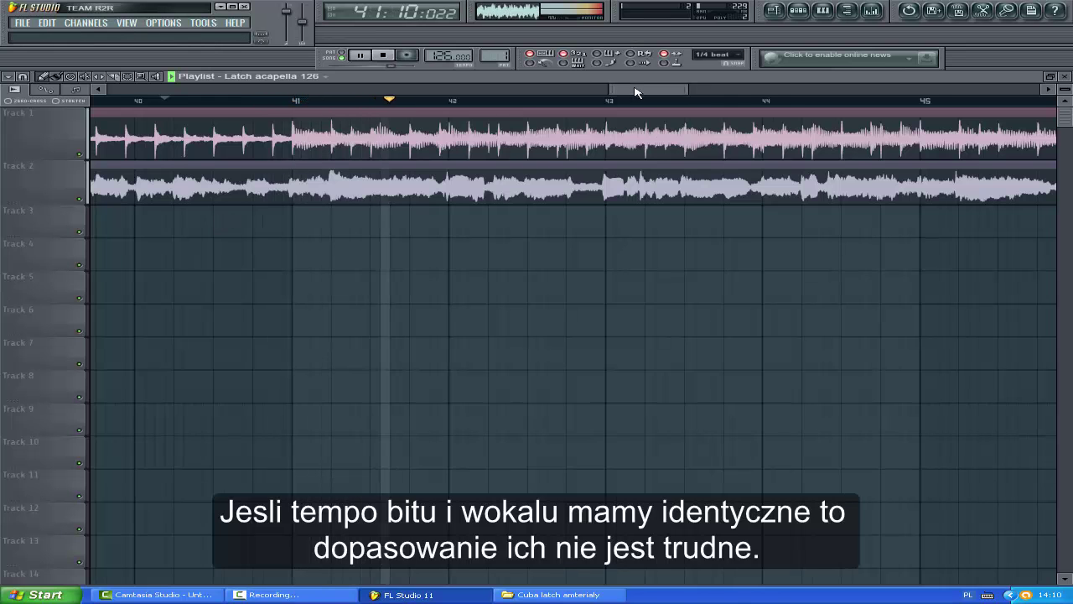
drag(635, 92, 603, 87)
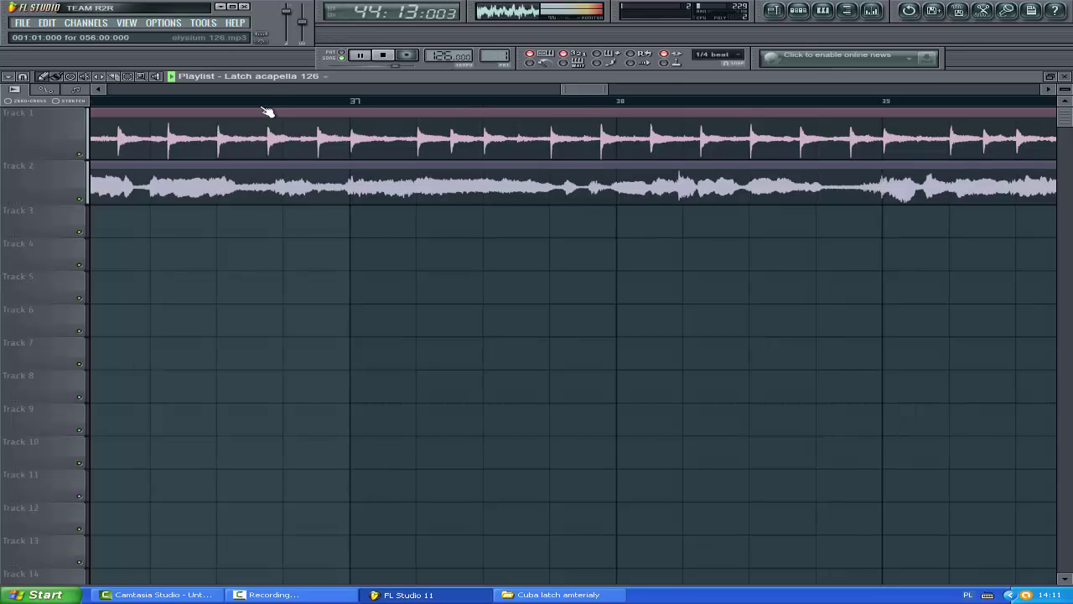
drag(598, 89, 664, 107)
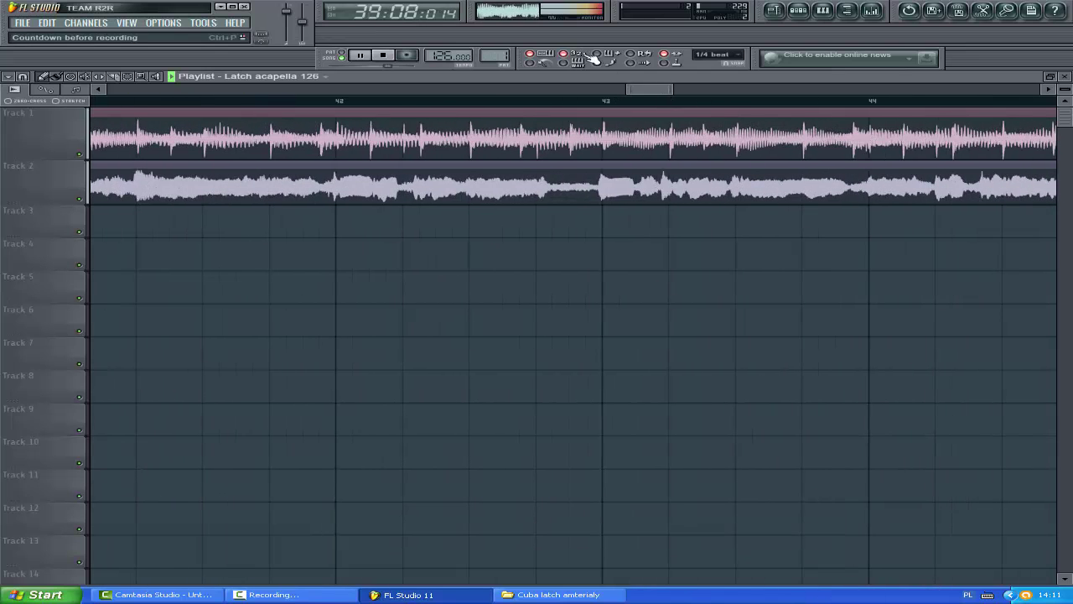
click(637, 59)
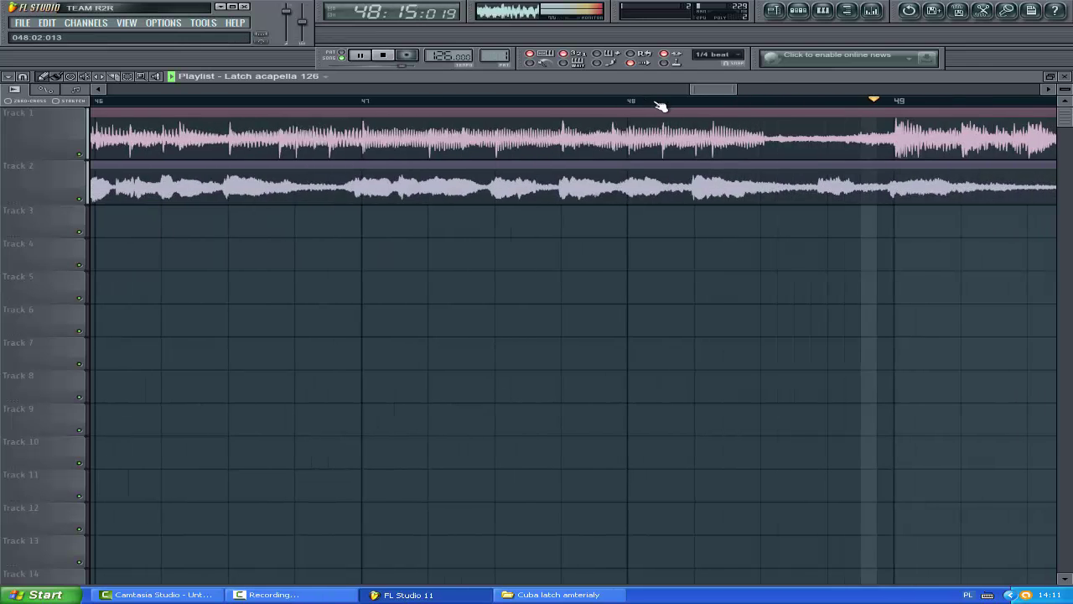
- Slice the acapella on Track 2 at bar 49, delete its remainder, and repeat the short leading slice to form three consecutive pieces
click(548, 89)
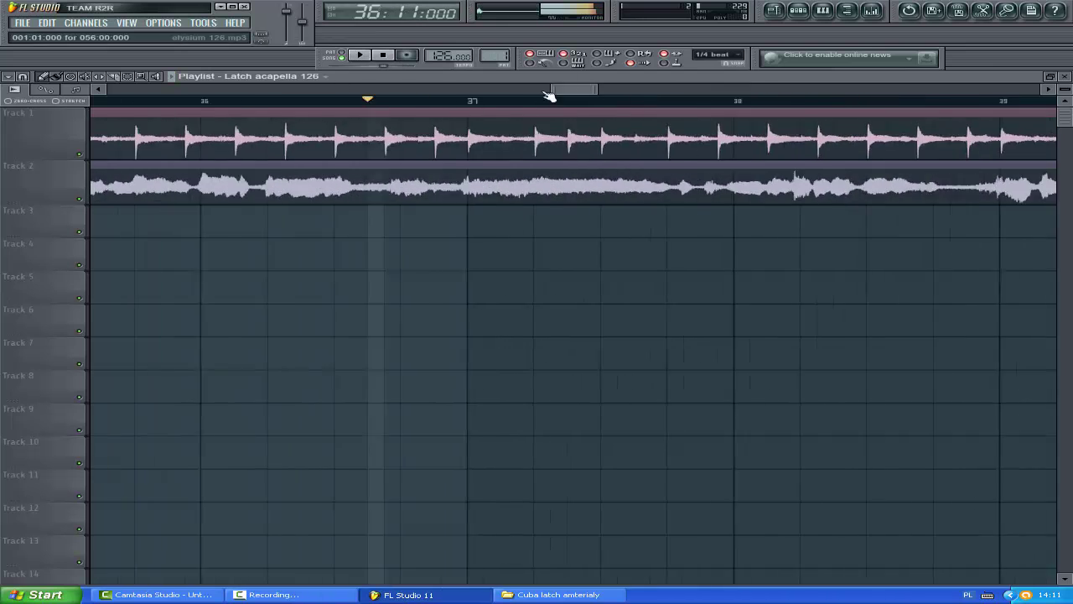
drag(574, 91, 715, 103)
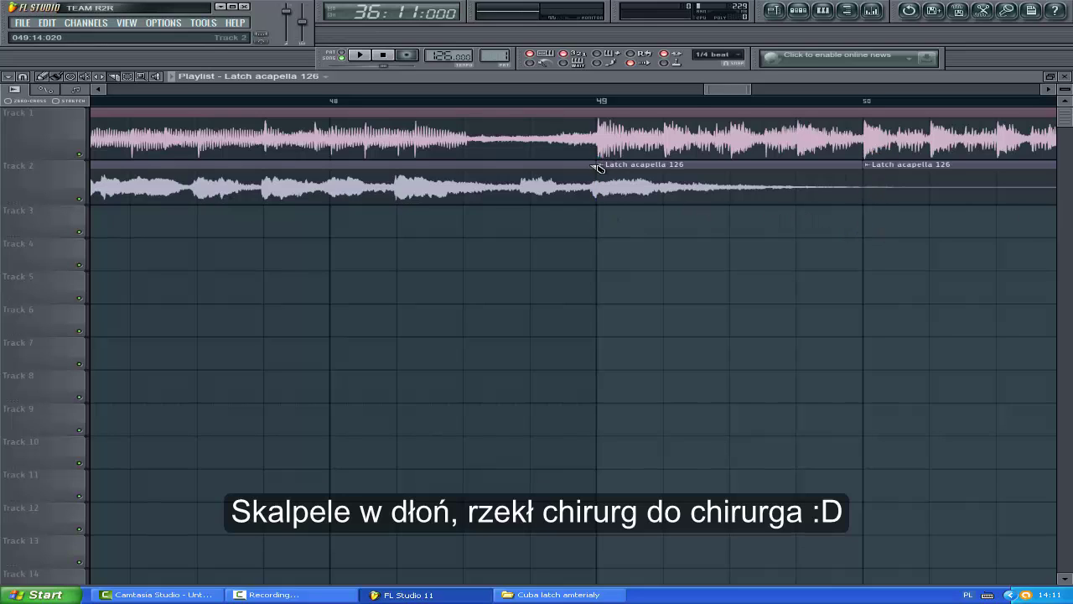
right_click(892, 185)
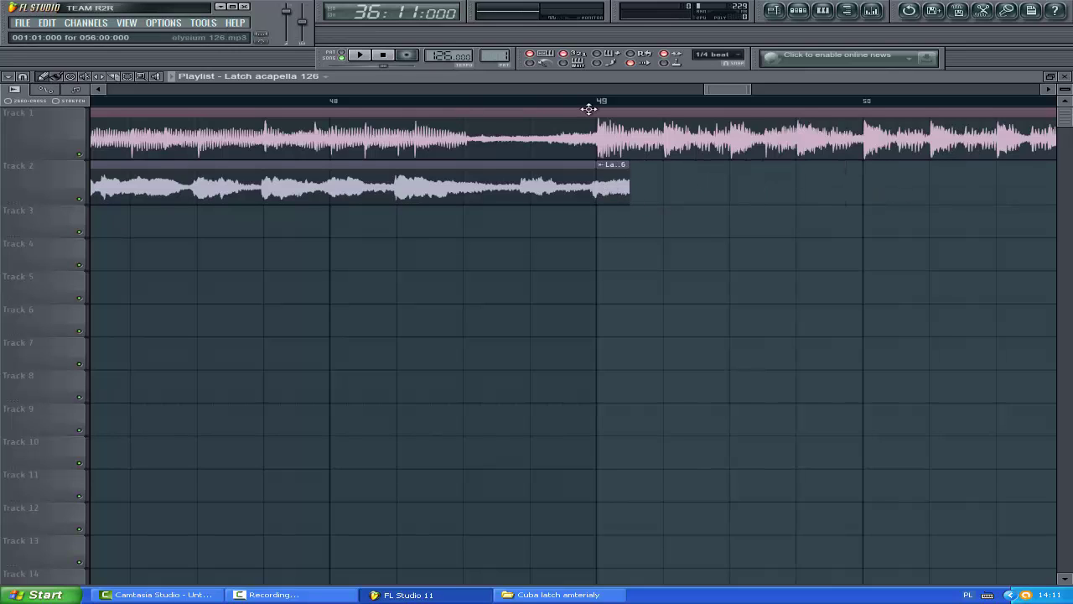
key(space)
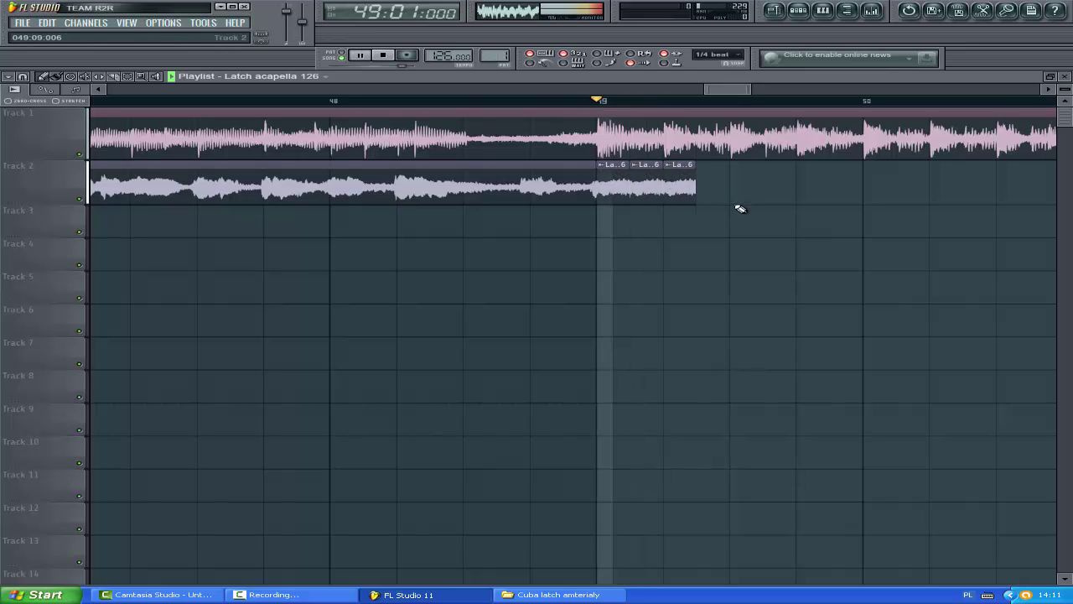
- Stop playback and delete the repeated acapella slices on Track 2, keeping only the first one at bar 49
key(space)
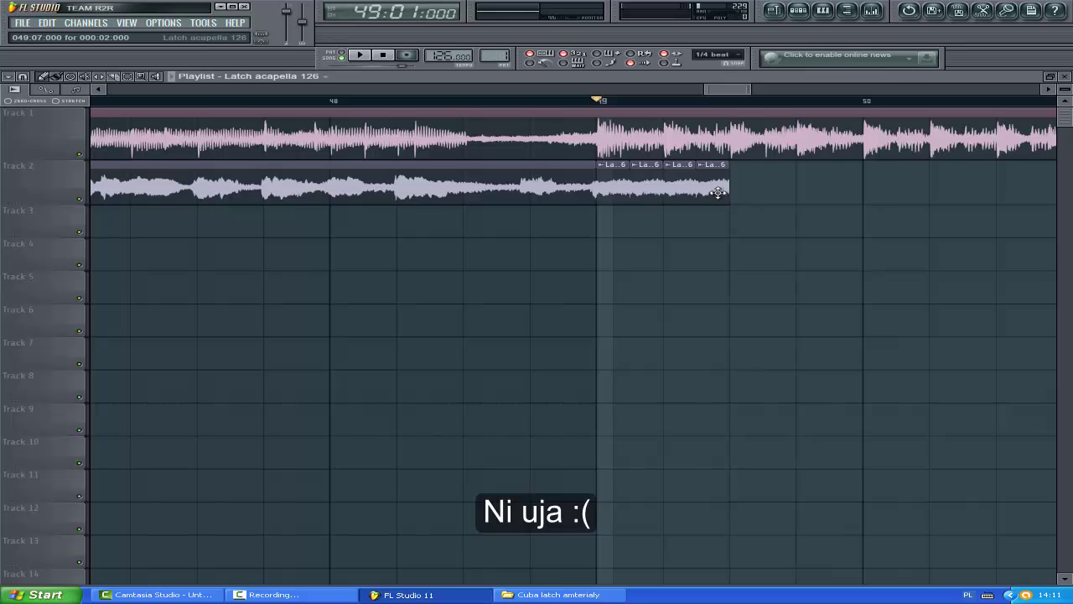
right_click(718, 193)
right_click(681, 195)
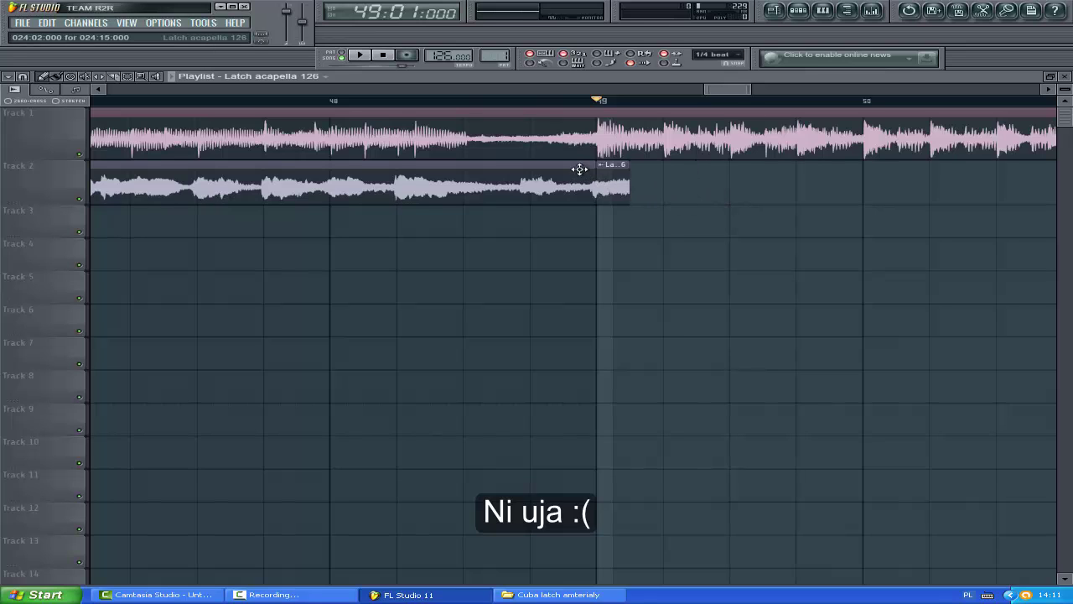
- Cut the acapella at 48:12, copy that slice to bar 49, shift its audio onto the beat and trim it to four steps
click(514, 109)
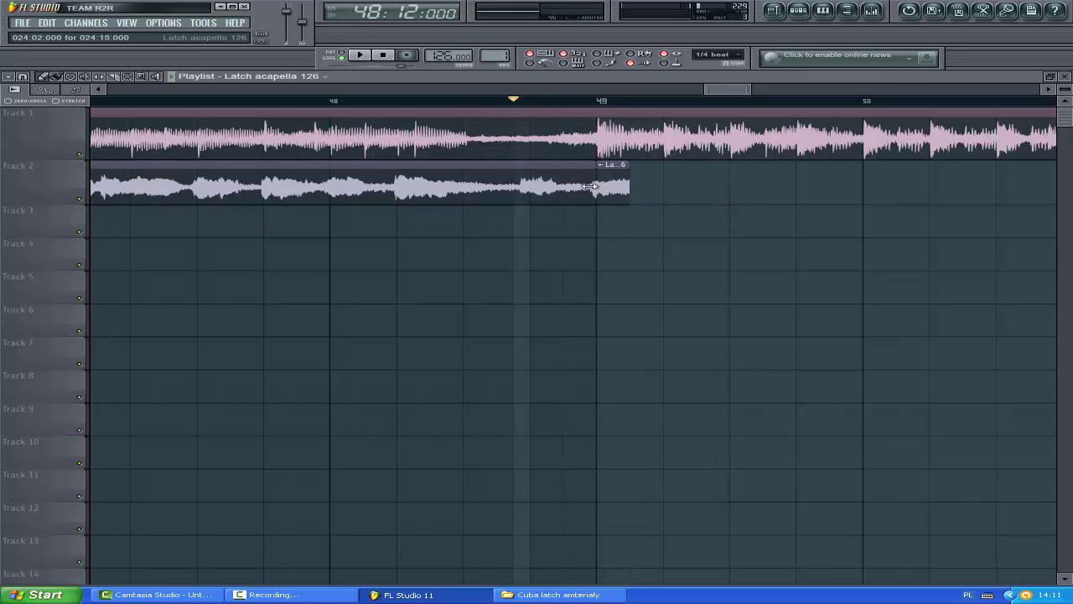
mouse_move(603, 185)
mouse_down()
mouse_move(584, 186)
mouse_move(597, 188)
mouse_up()
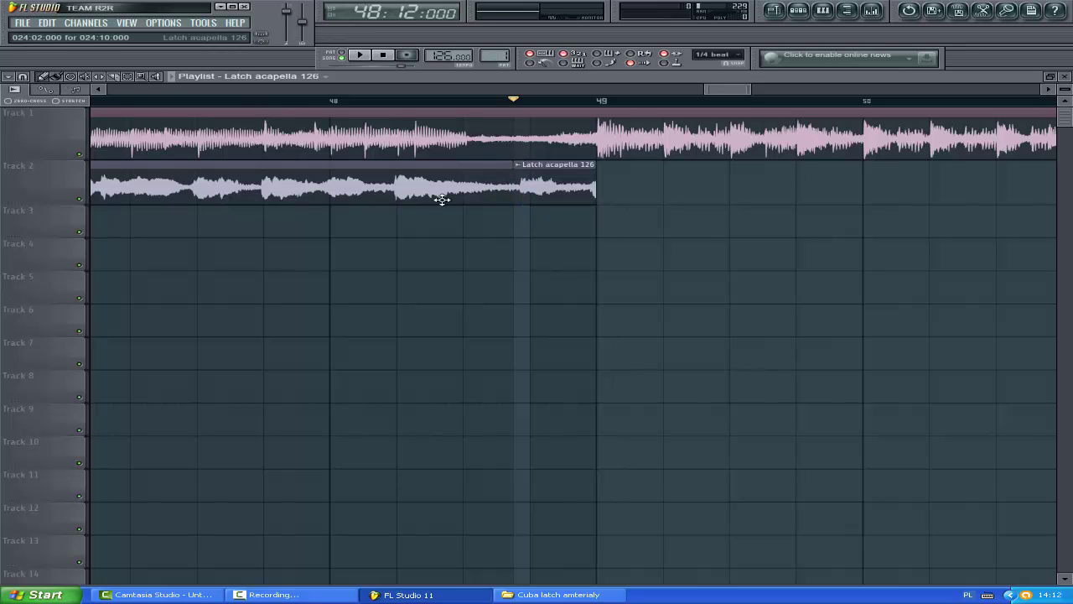
drag(543, 182, 642, 188)
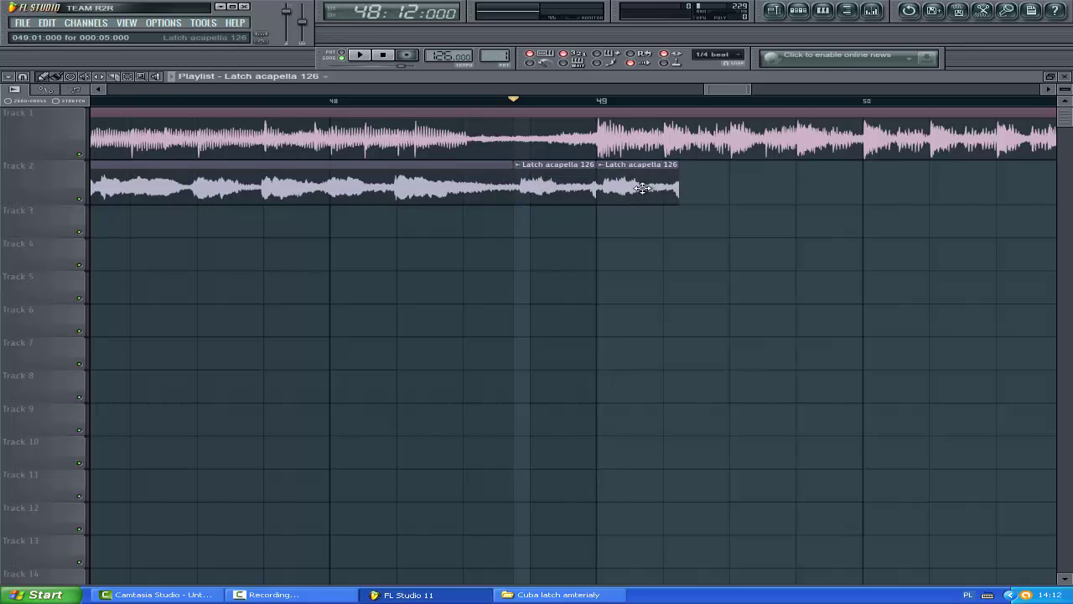
key(space)
key(space)
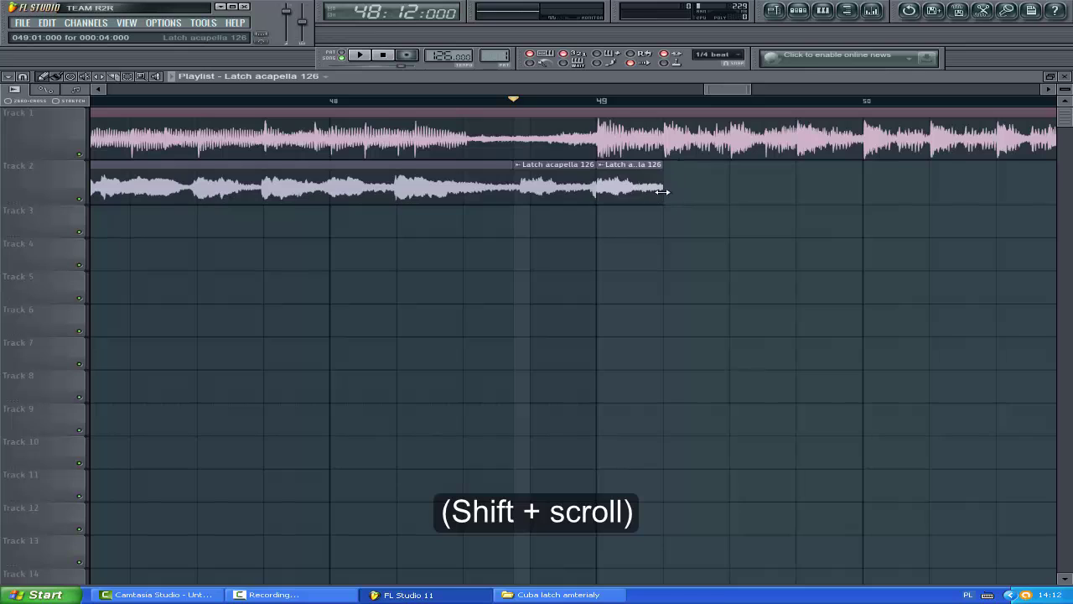
- Repeat the four-step vocal slice three more times to fill bar 49, and play the result from 48:12
click(675, 196)
click(742, 194)
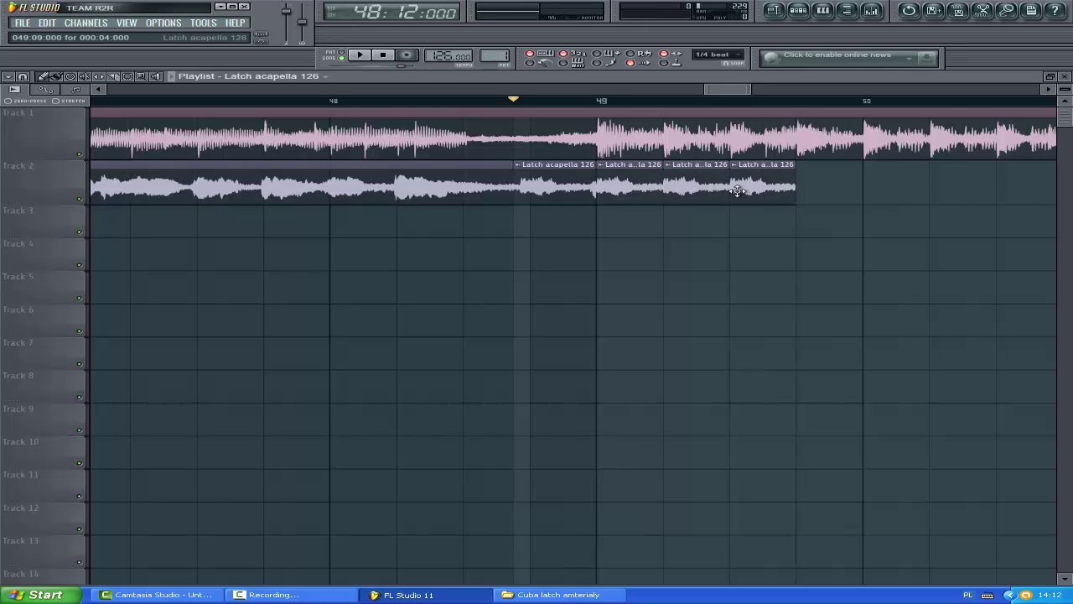
click(818, 195)
key(space)
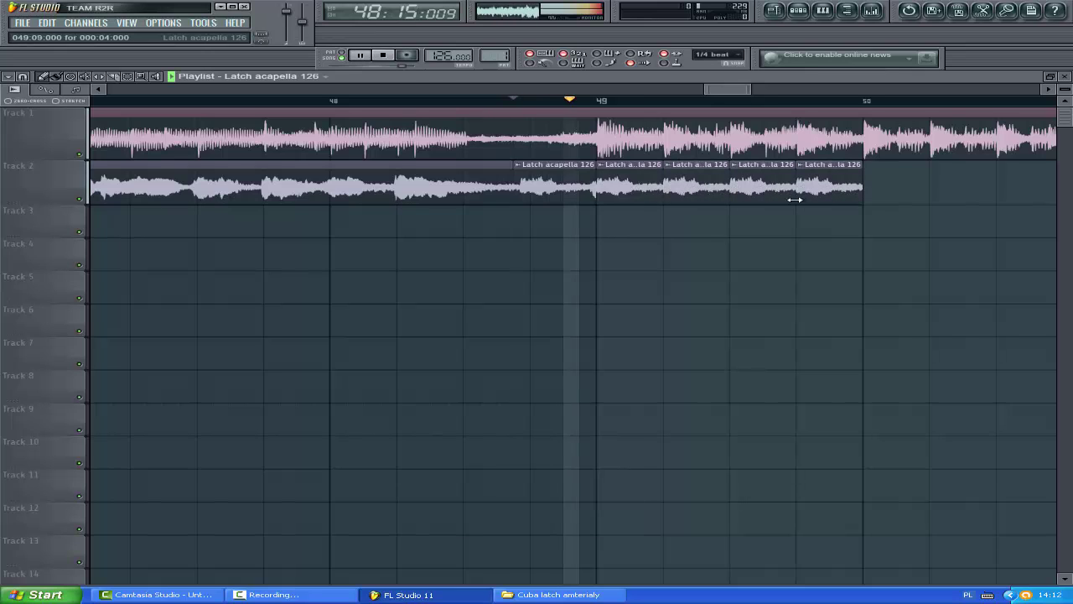
key(space)
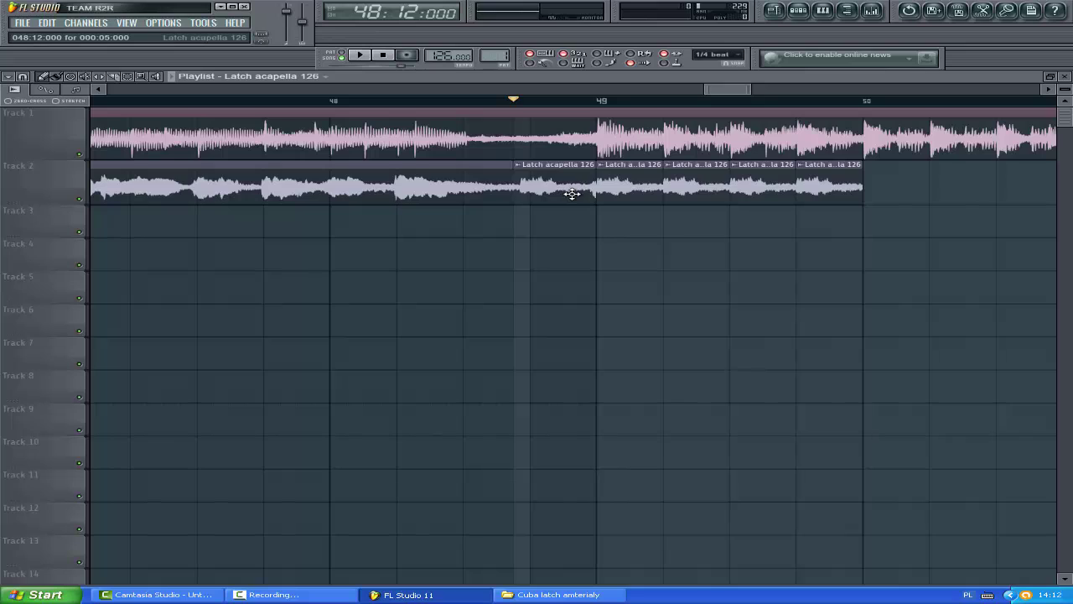
- Delete the slice just before bar 49, extend the main acapella clip to bar 49 and play the transition
right_click(572, 193)
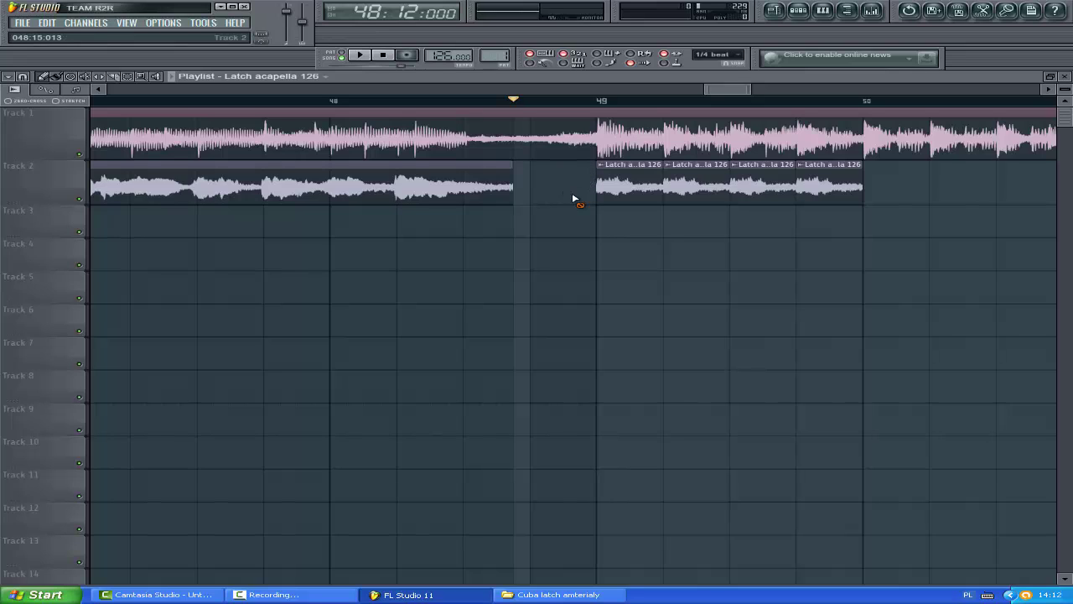
drag(515, 192, 596, 212)
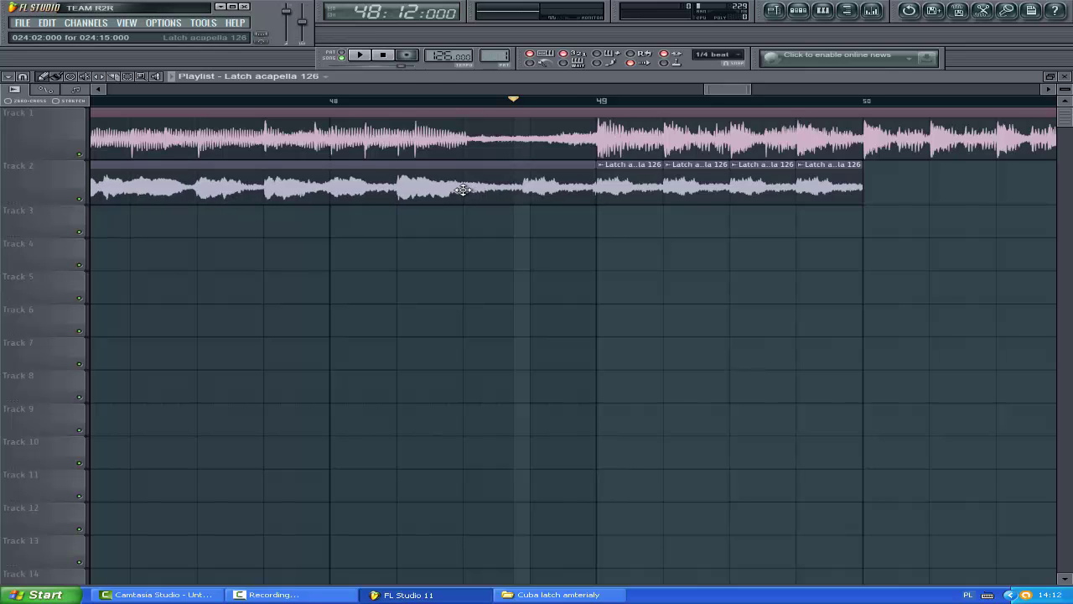
key(space)
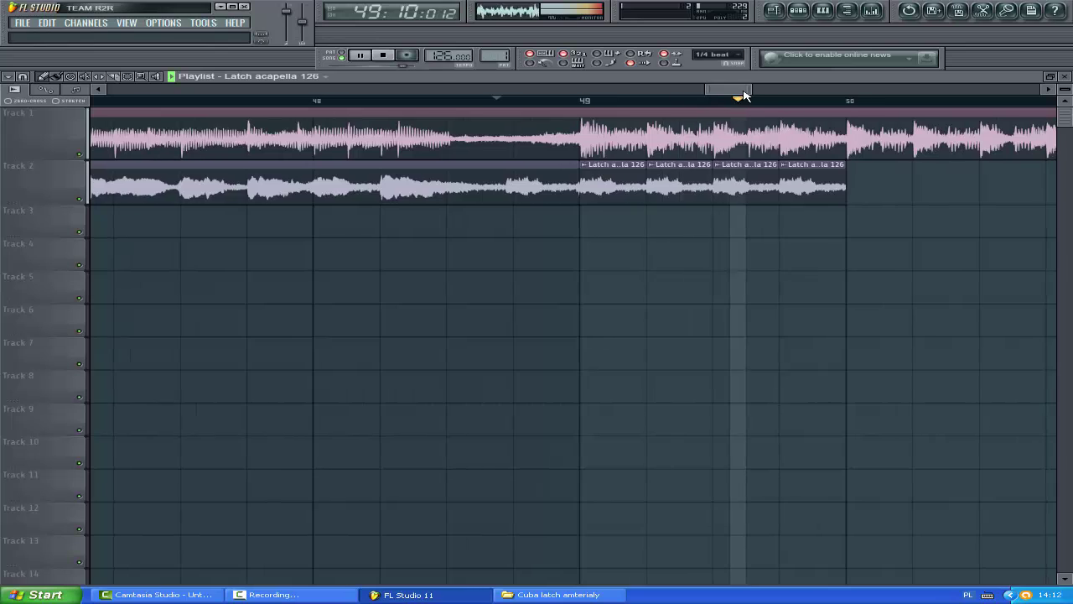
drag(743, 95, 750, 86)
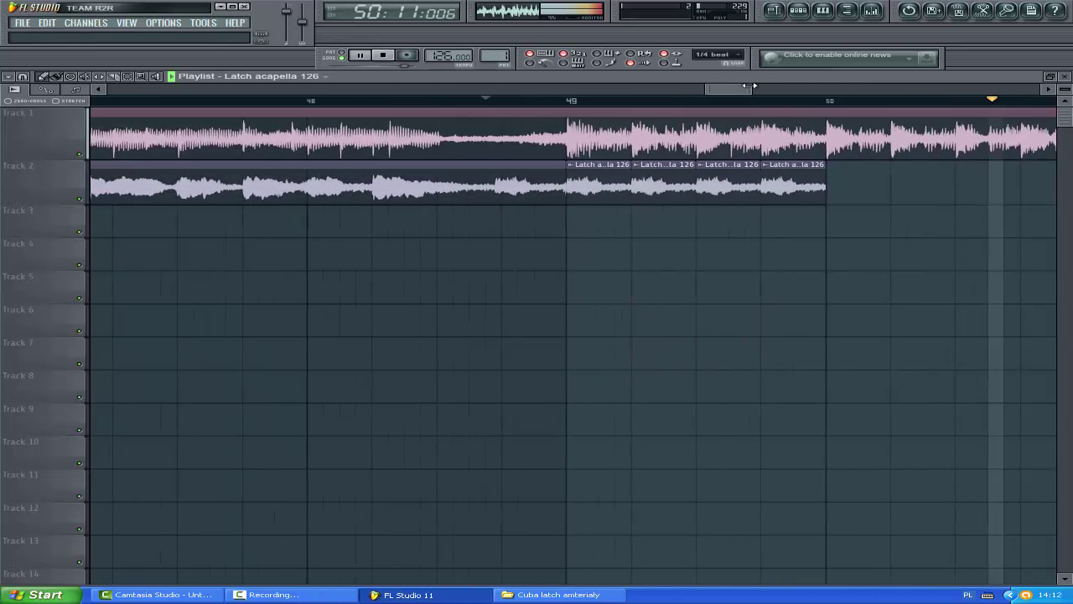
key(space)
- Replay the transition into the chopped vocal from 46:08 to check how it fits the beat
scroll(735, 89, left, 3)
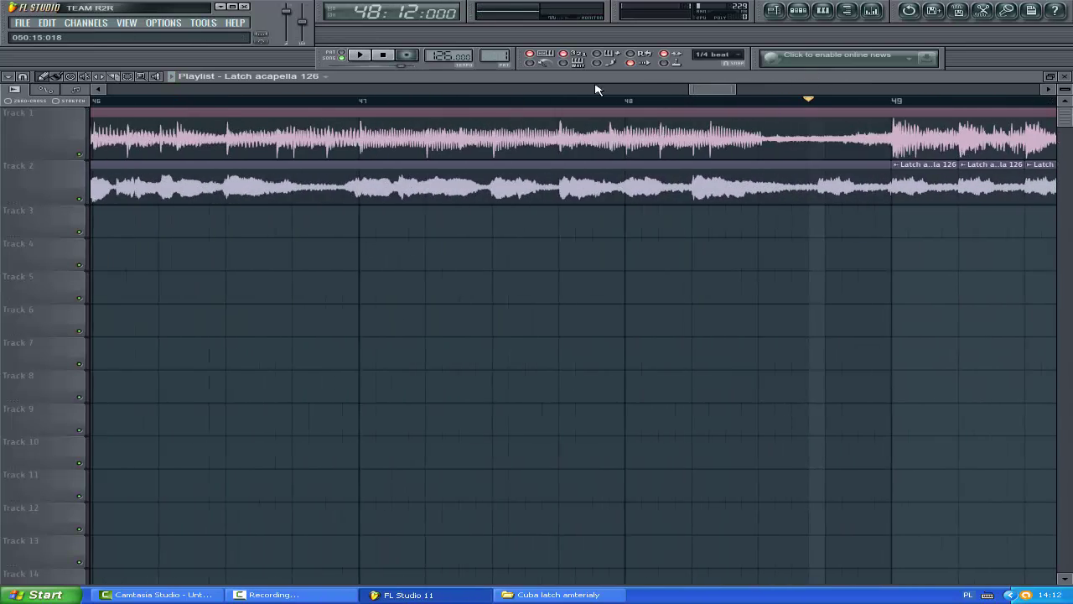
click(224, 101)
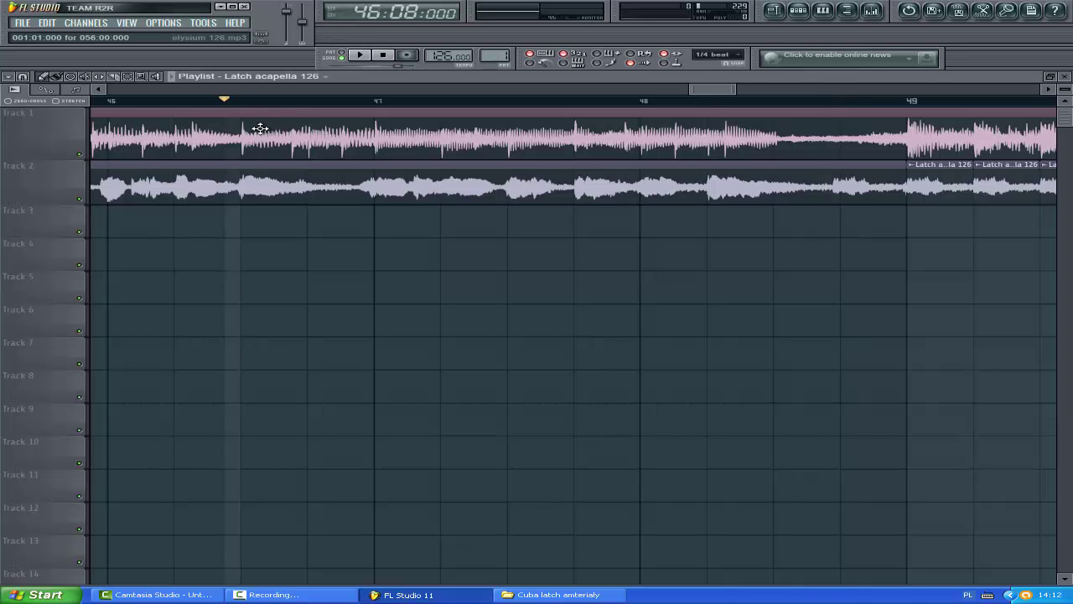
key(space)
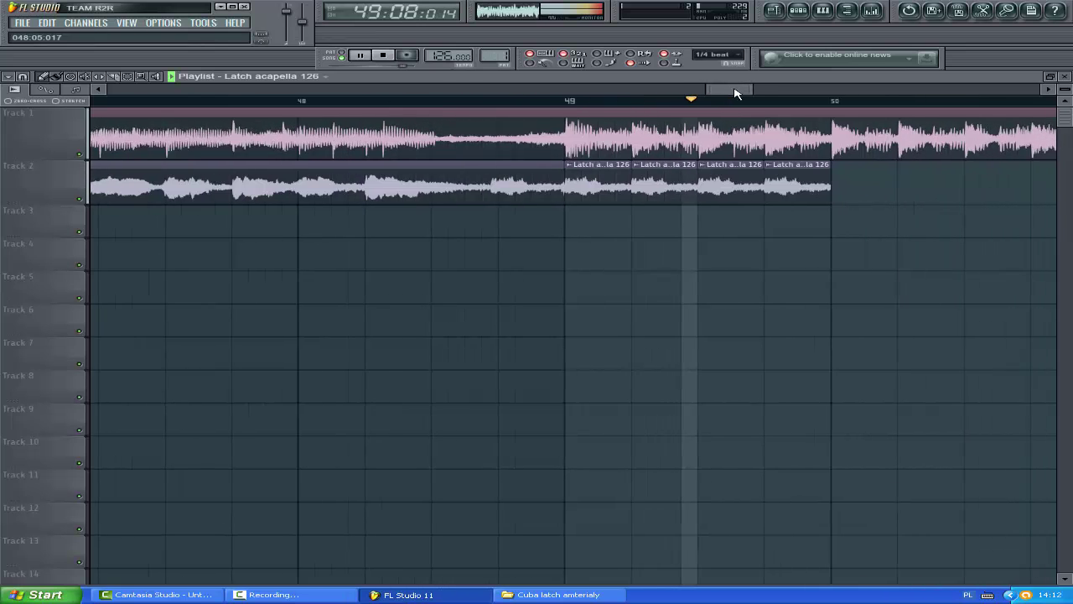
mouse_move(734, 93)
mouse_down()
mouse_move(797, 95)
mouse_move(707, 92)
mouse_move(725, 92)
mouse_up()
key(space)
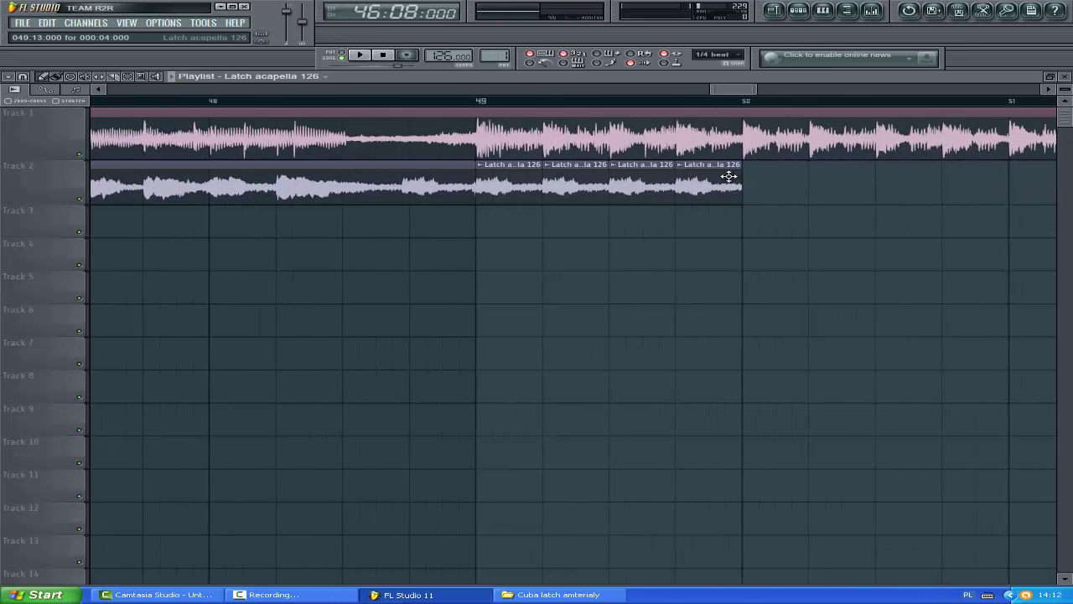
- Continue repeating the four-step vocal slice on Track 2 through bars 50 and 51
click(754, 179)
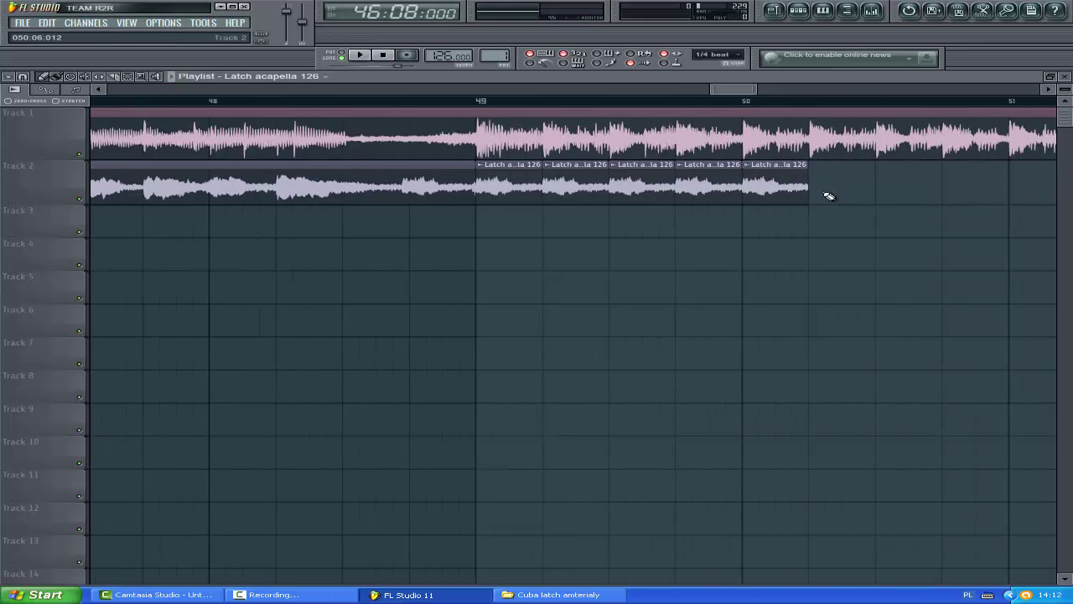
click(852, 189)
click(883, 191)
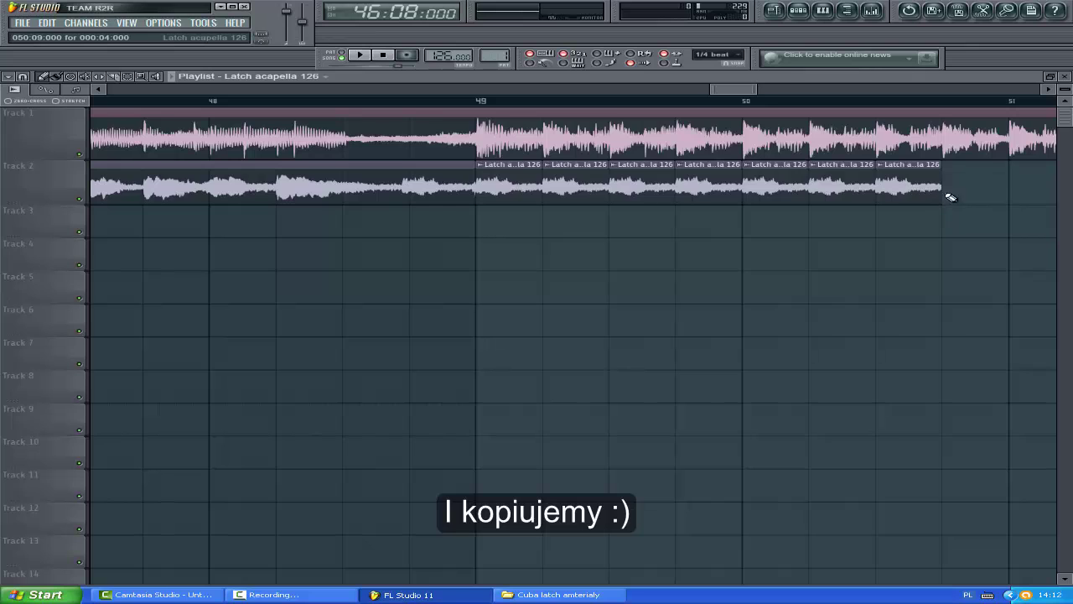
click(947, 191)
drag(741, 92, 757, 90)
click(917, 194)
click(621, 191)
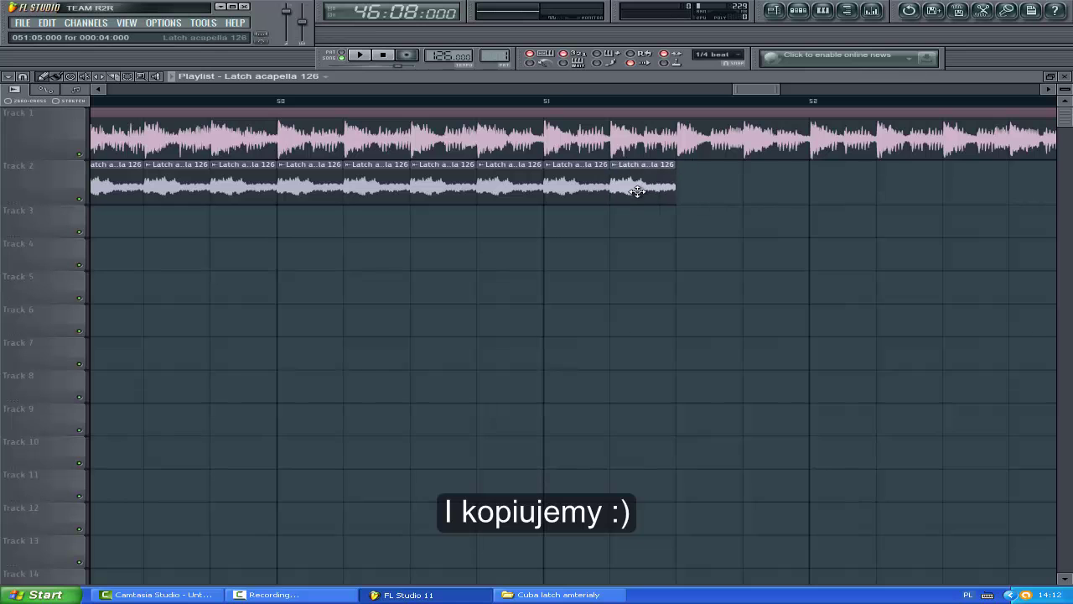
click(688, 194)
click(752, 198)
- Play from 46:08 and fill bar 52 on Track 2 with four more four-step vocal slices
key(space)
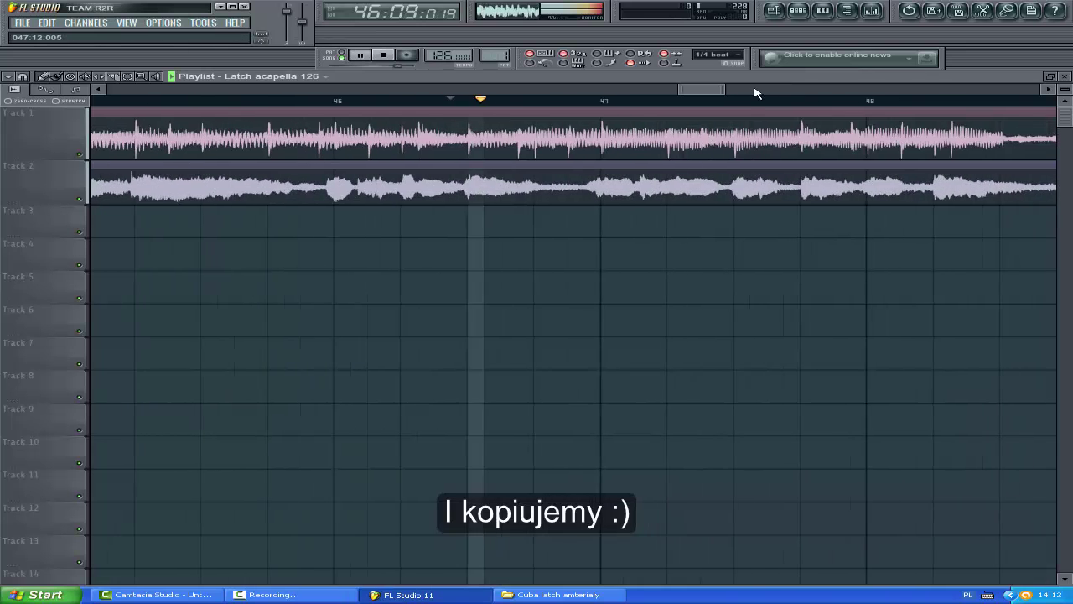
drag(757, 96, 785, 95)
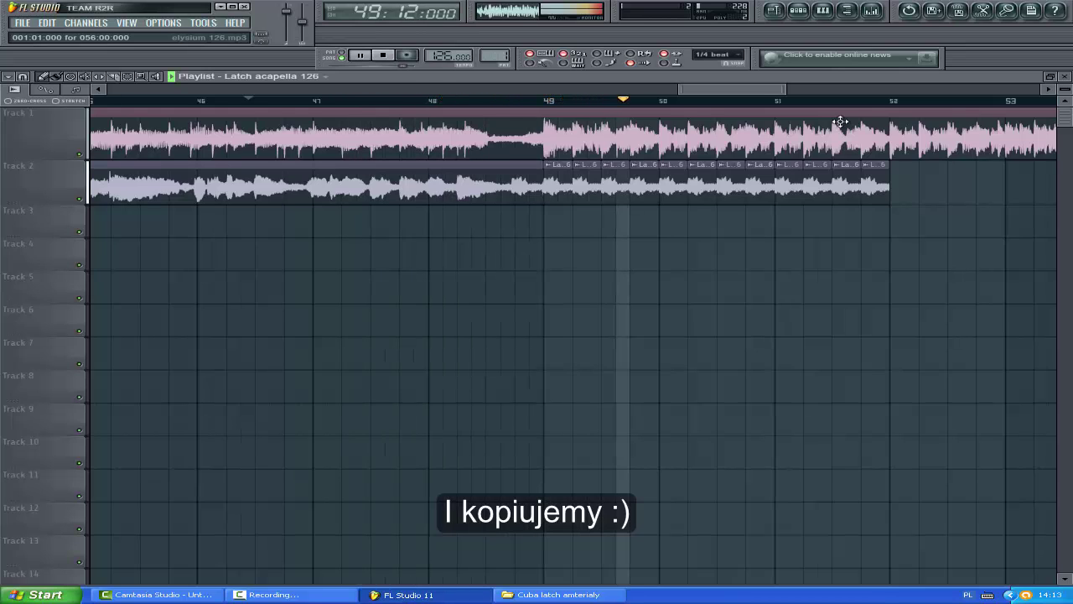
drag(765, 91, 778, 90)
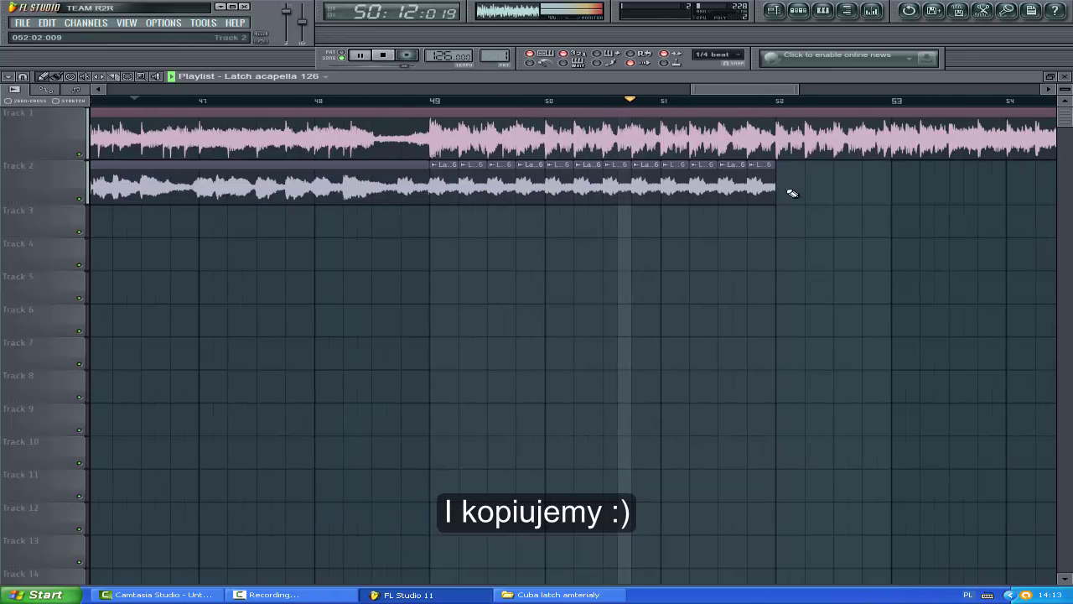
click(783, 195)
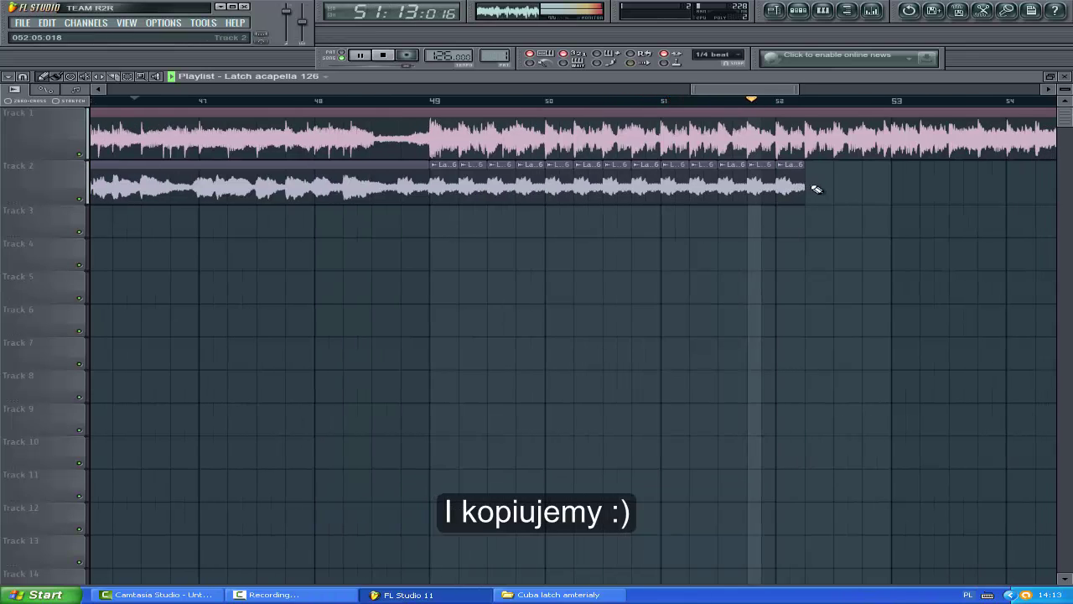
click(813, 188)
click(855, 189)
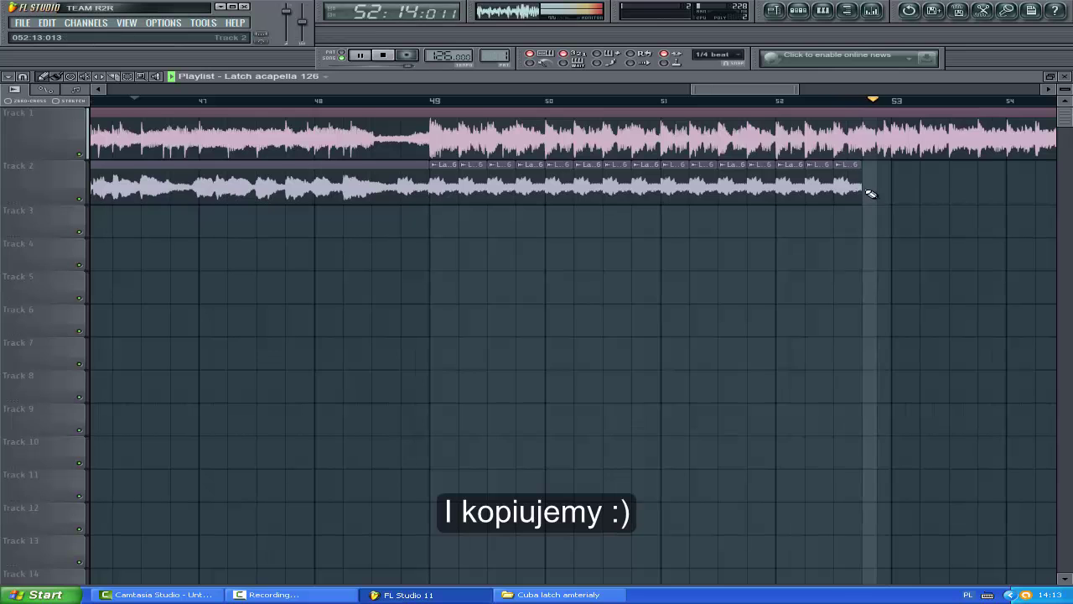
click(880, 190)
- Listen to the repeated vocal chops between bars 49 and 53 against the instrumental
scroll(749, 90, up, 4)
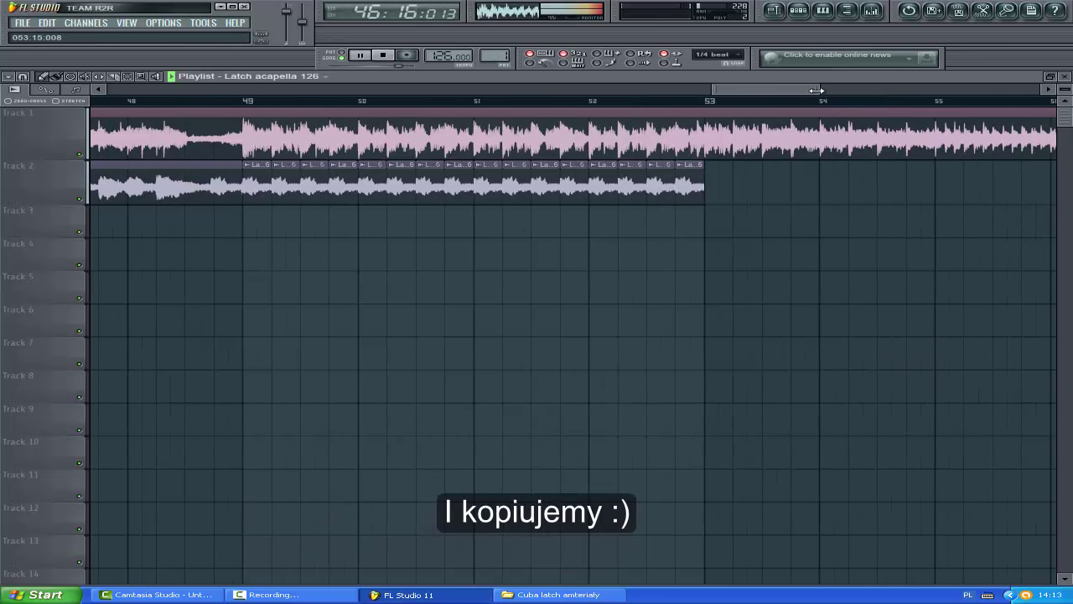
drag(749, 89, 763, 90)
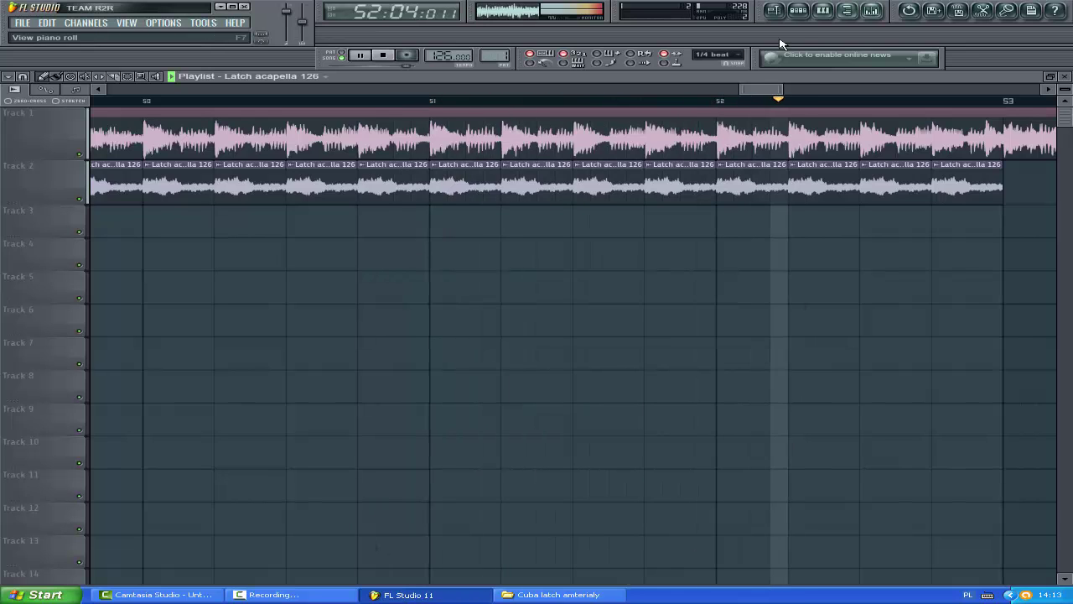
drag(757, 89, 769, 91)
key(space)
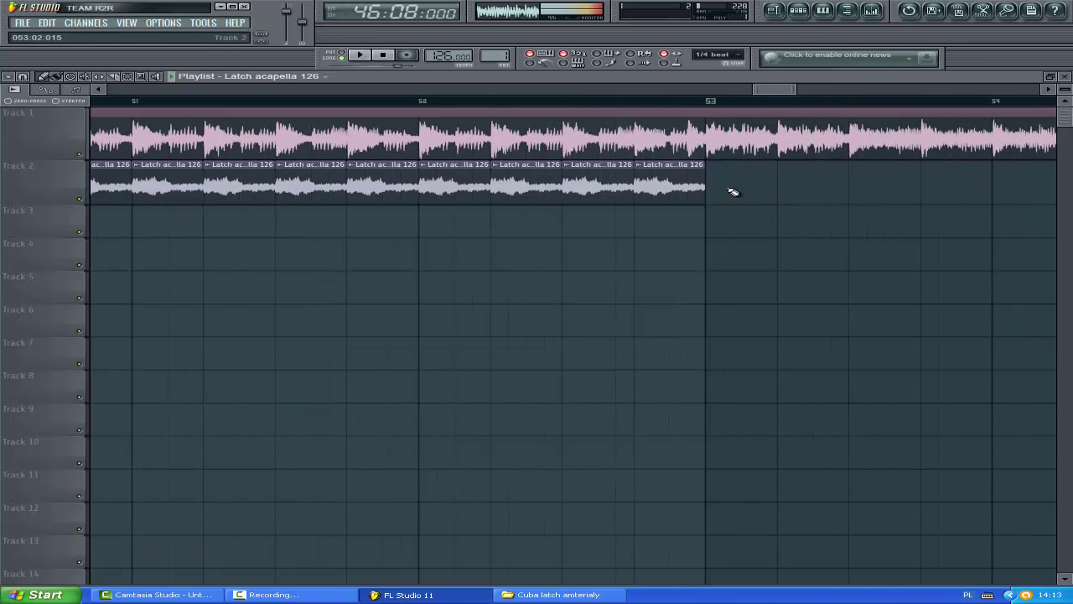
- Place a vocal slice at bar 53, shorten it to two steps and repeat it to fill bar 53
click(728, 189)
drag(775, 197, 742, 200)
click(759, 195)
click(782, 194)
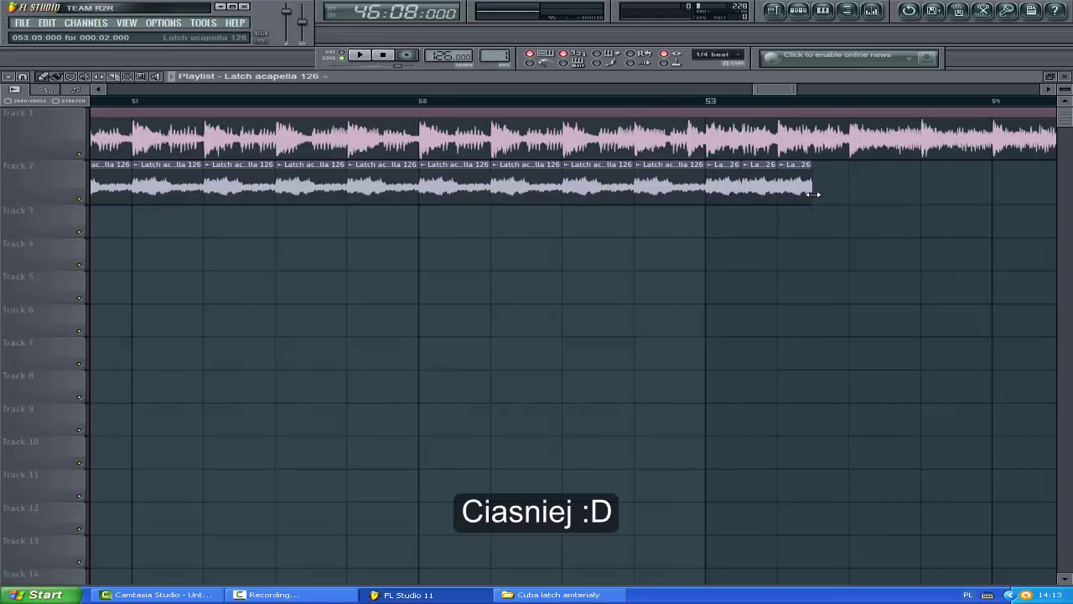
click(815, 195)
click(857, 198)
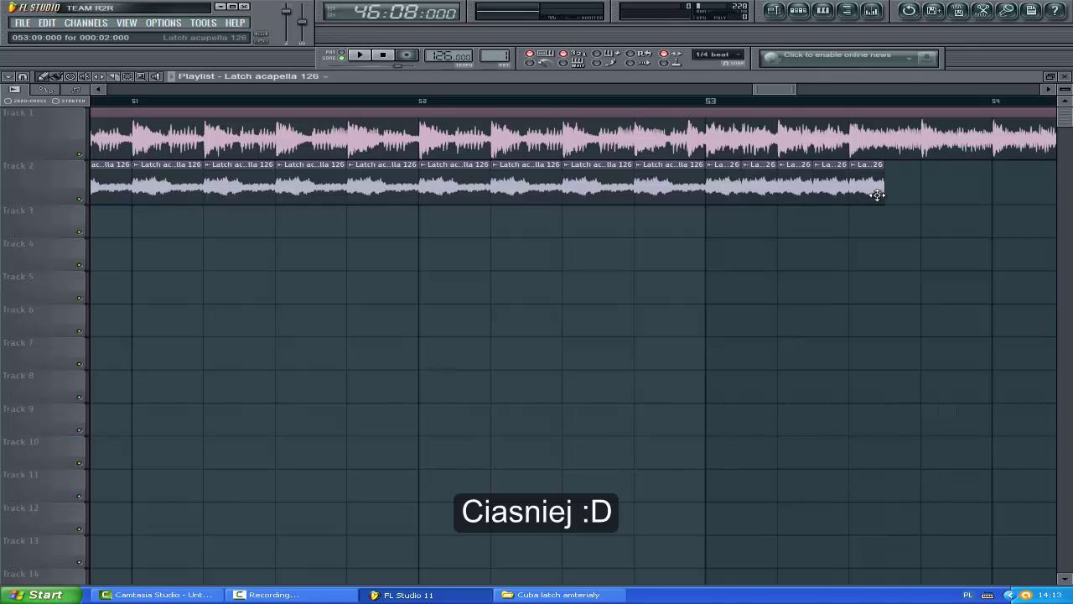
click(892, 198)
click(939, 199)
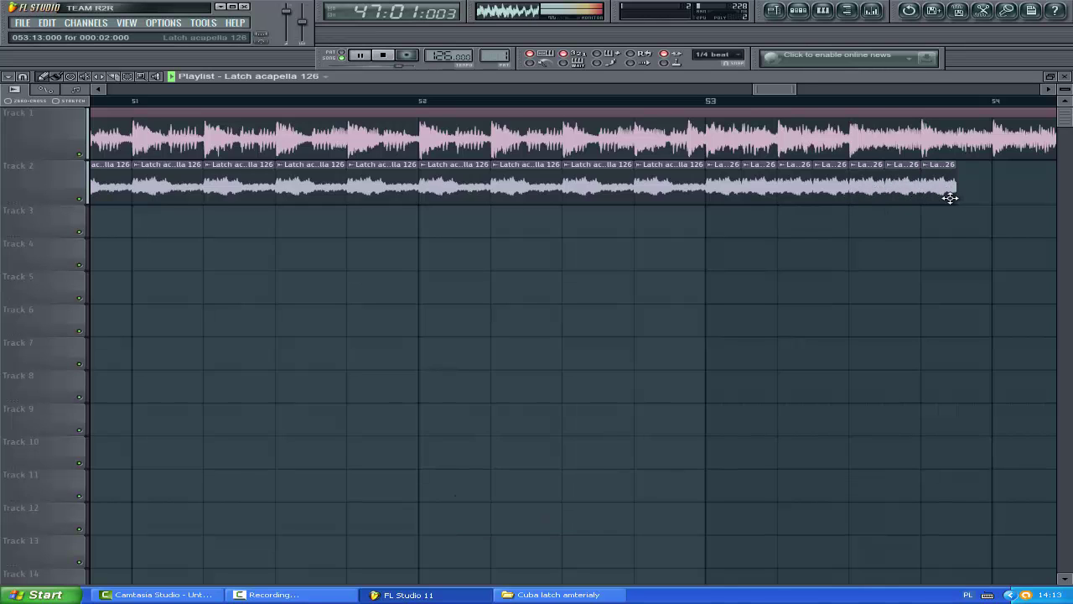
click(976, 195)
- Repeat the two-step vocal slice eight more times on Track 2 to fill bar 54
drag(784, 88, 806, 92)
click(544, 197)
click(568, 194)
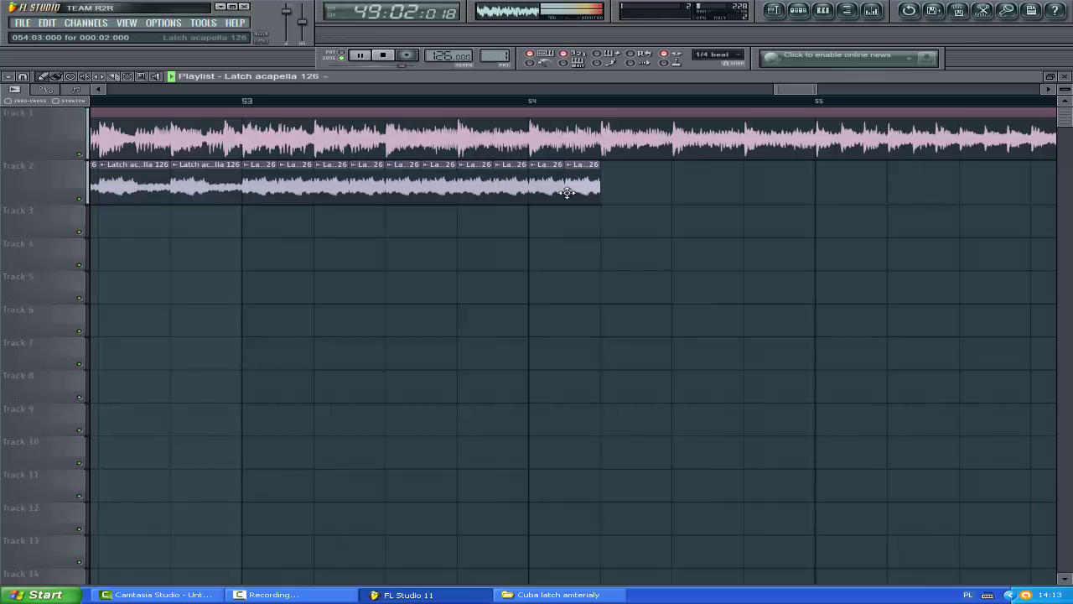
click(610, 197)
click(645, 201)
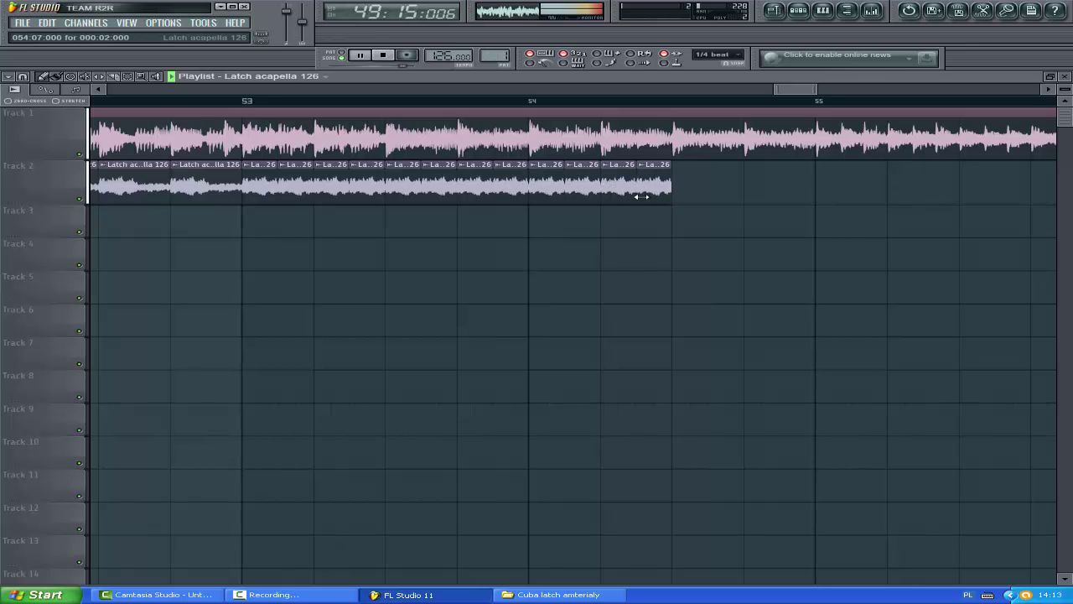
click(685, 200)
click(711, 193)
click(748, 195)
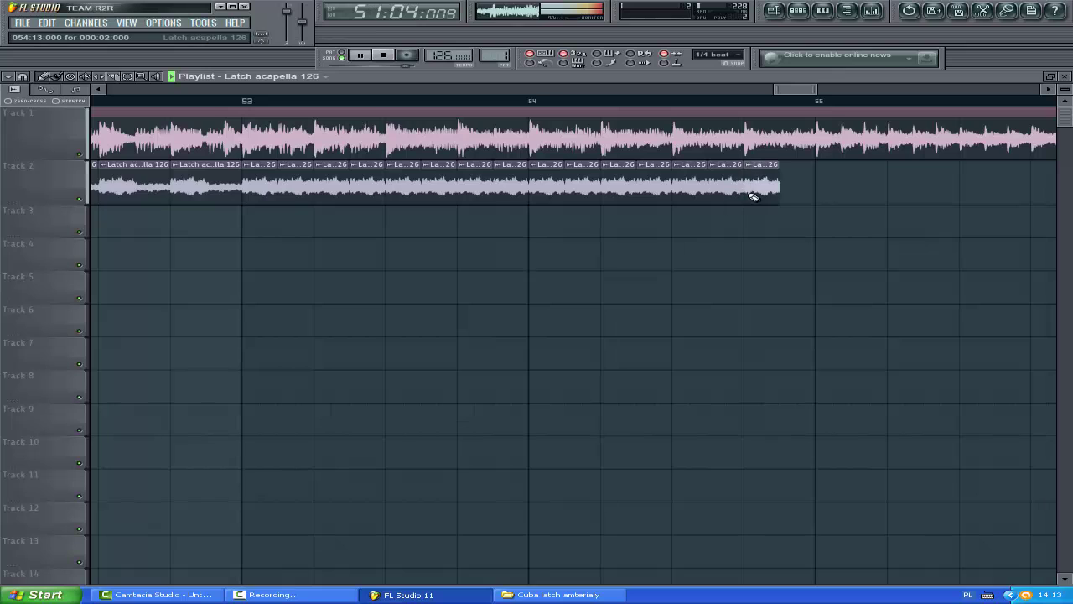
click(787, 194)
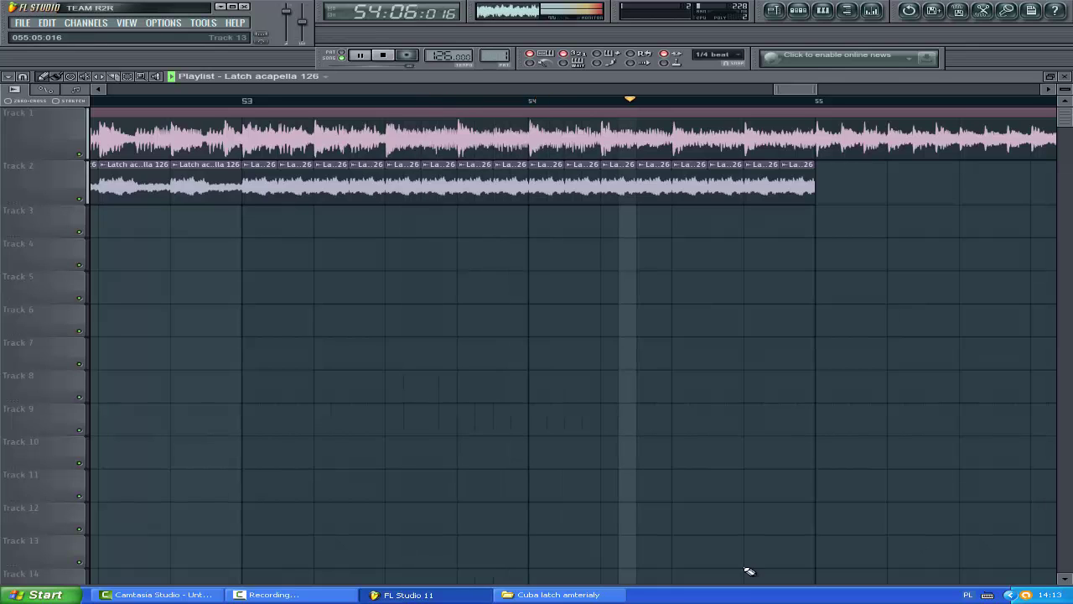
- Place a vocal slice at bar 55 on Track 2, shorten it to one step and repeat it just past the middle of the bar
key(space)
click(823, 194)
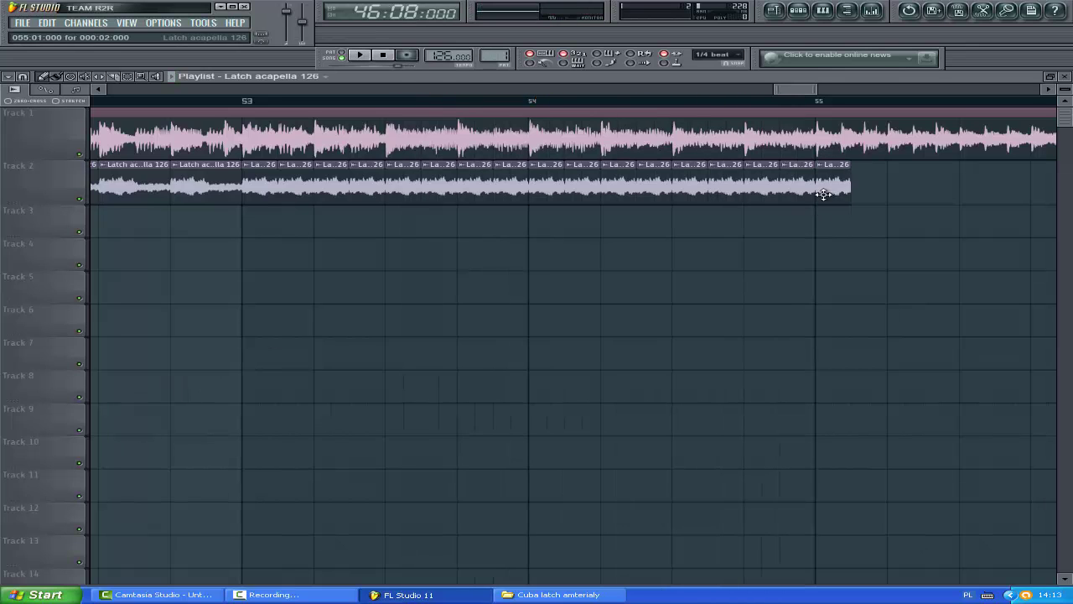
drag(846, 192, 836, 193)
click(836, 194)
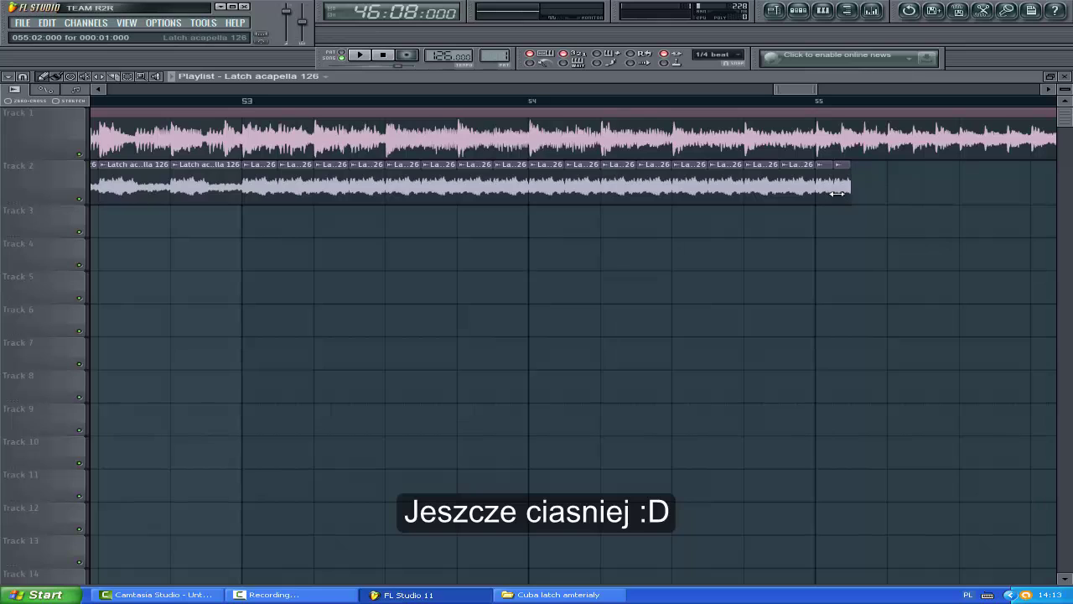
click(860, 197)
click(931, 198)
click(914, 197)
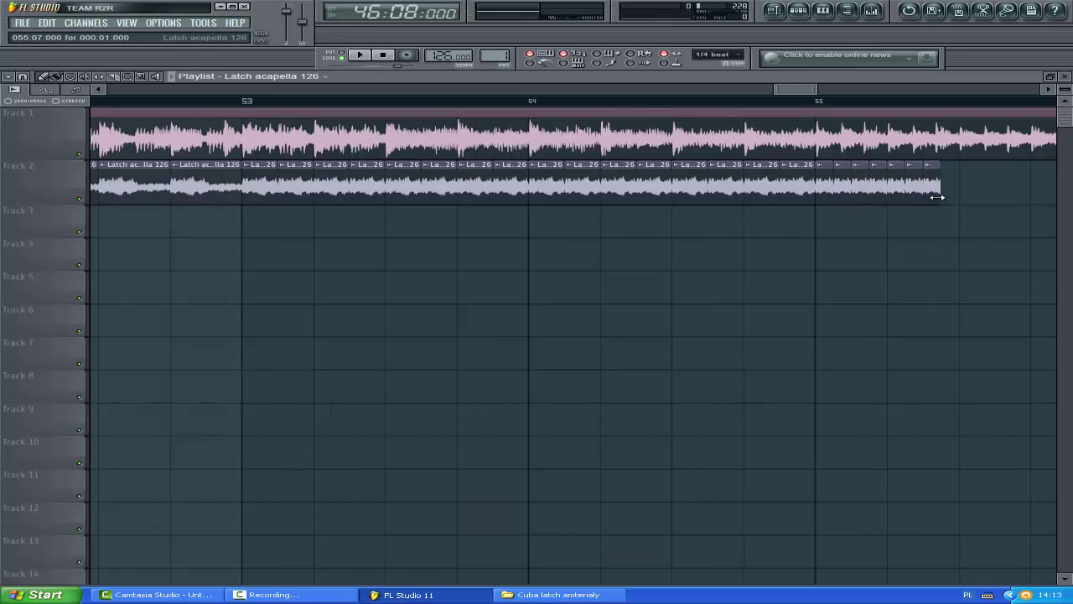
click(968, 186)
- Play back the vocal chops and delete the last one-step slice on Track 2, just past the middle of bar 55
key(space)
drag(805, 91, 819, 90)
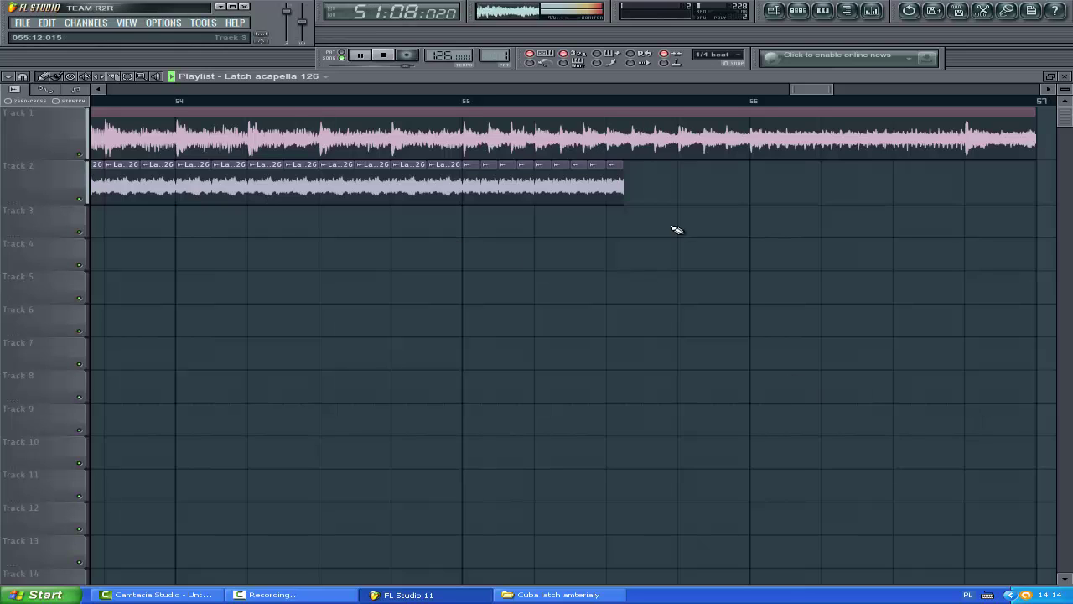
drag(619, 194, 616, 200)
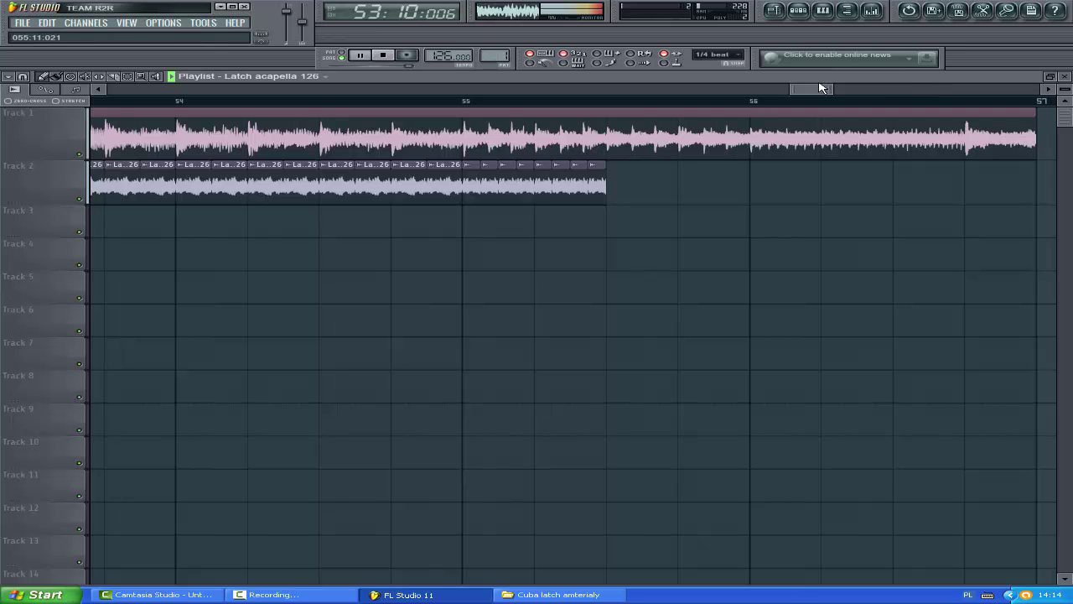
drag(817, 91, 820, 92)
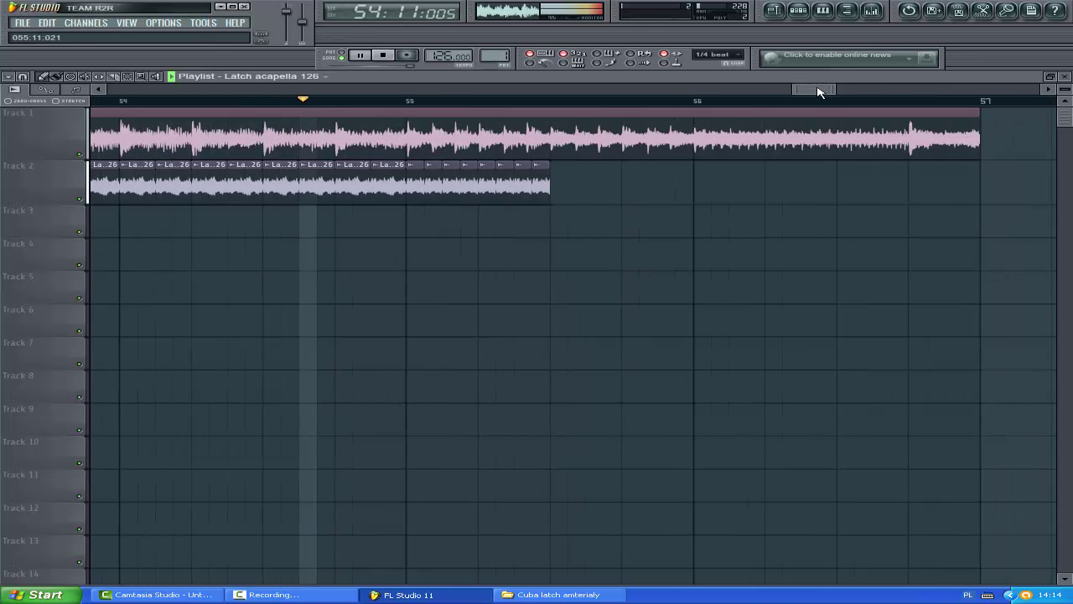
- Continue the one-step vocal slices across bar 55 and let the final vocal clip run on to bar 57
key(space)
drag(551, 201, 1022, 205)
key(space)
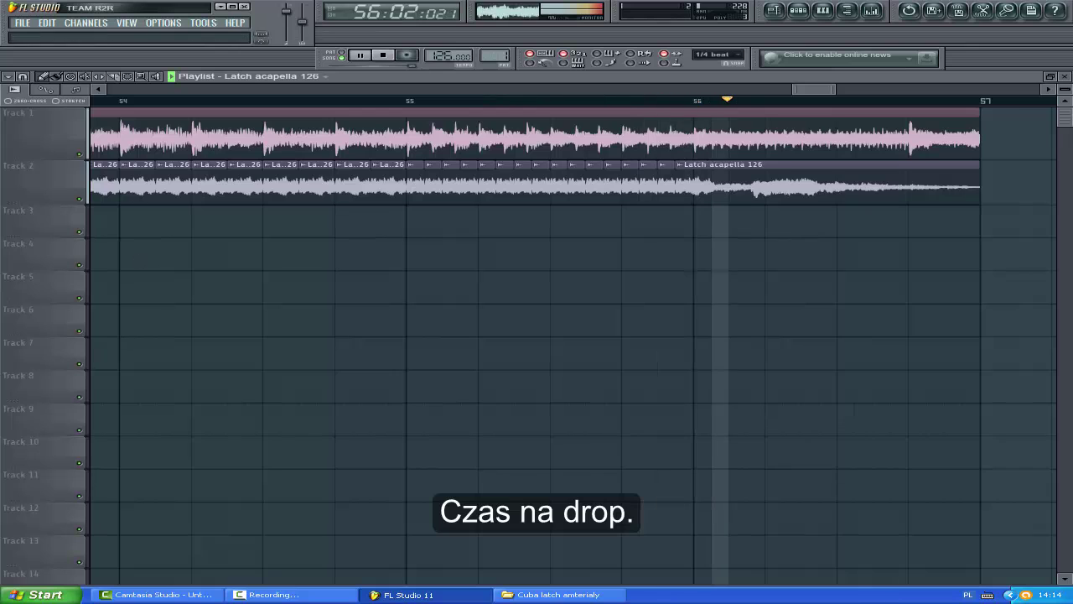
key(space)
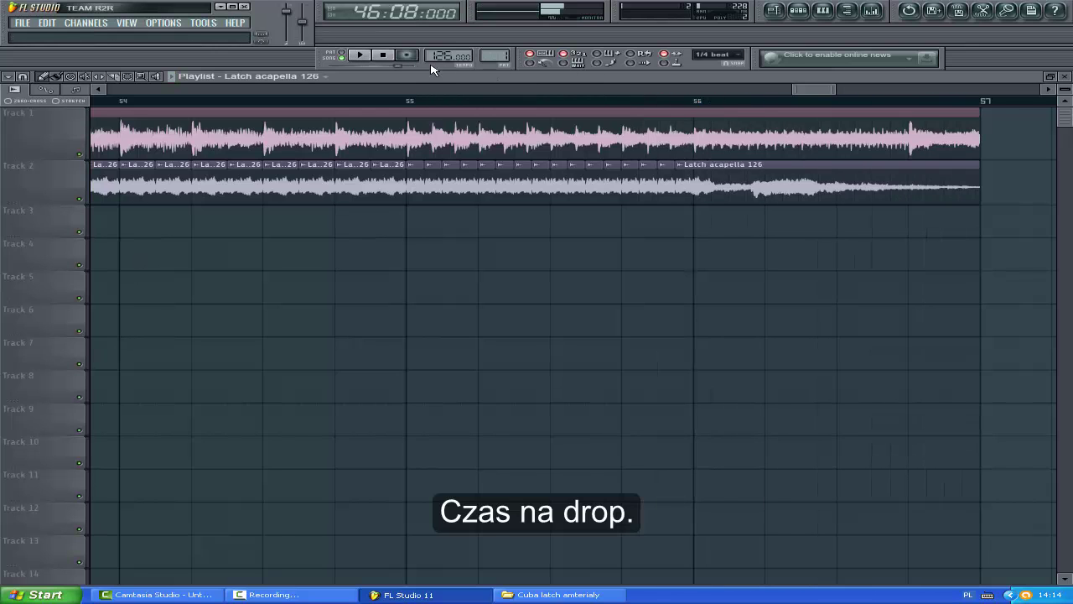
- Import cuba 126 from the Cuba latch amterialy folder onto Track 3 and shift the clip earlier in the arrangement
click(554, 594)
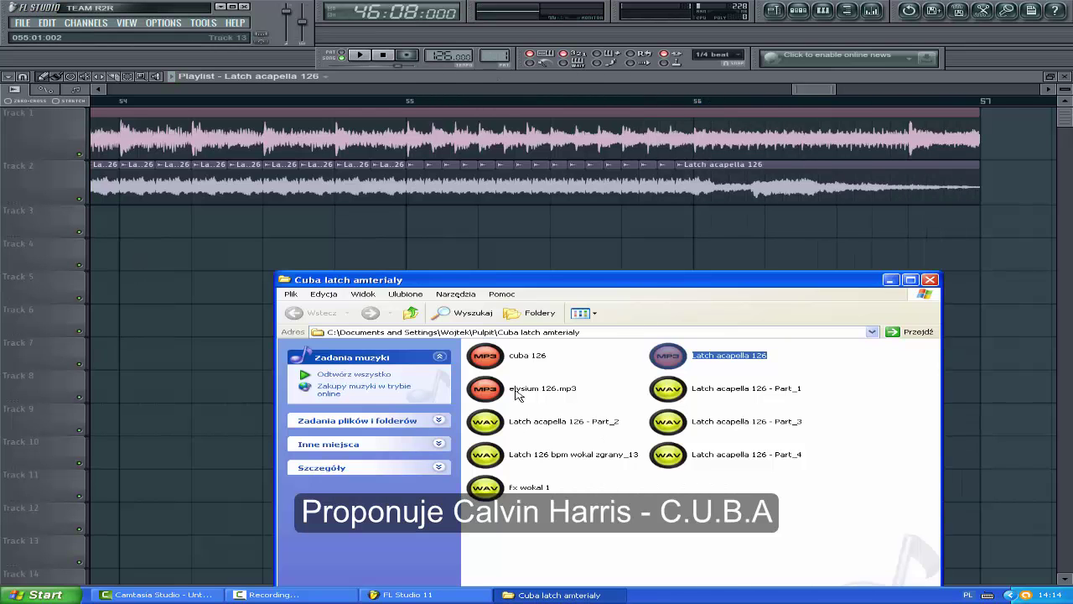
drag(518, 353, 388, 235)
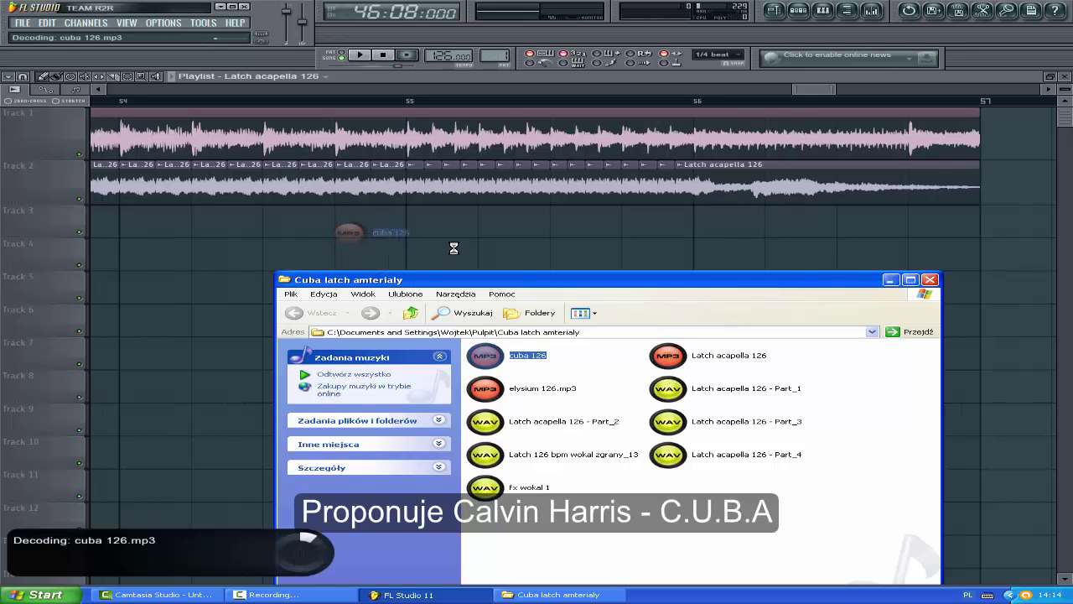
click(890, 279)
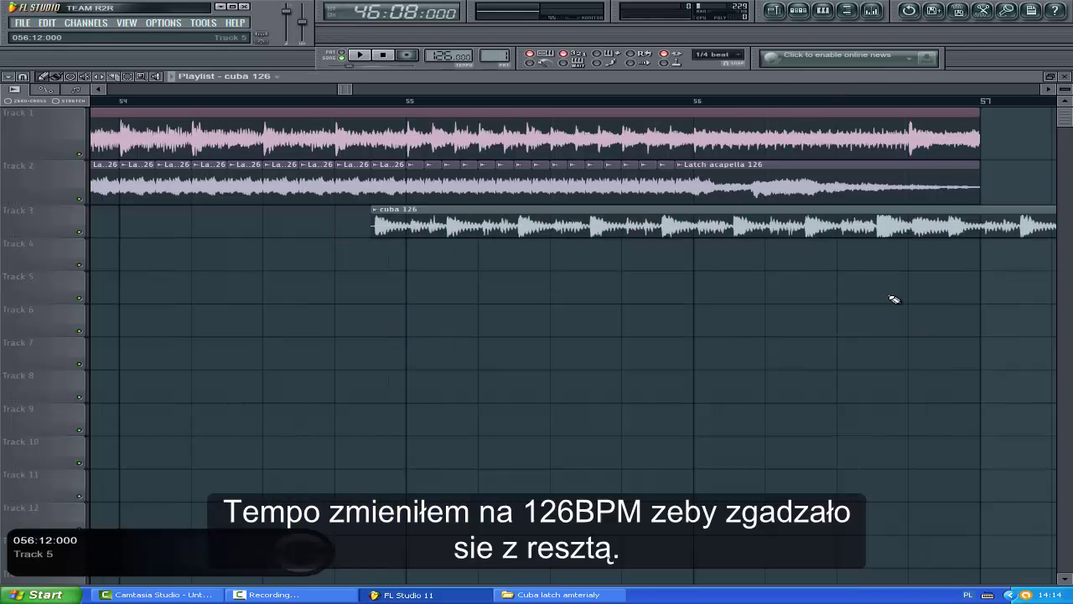
drag(877, 228, 113, 225)
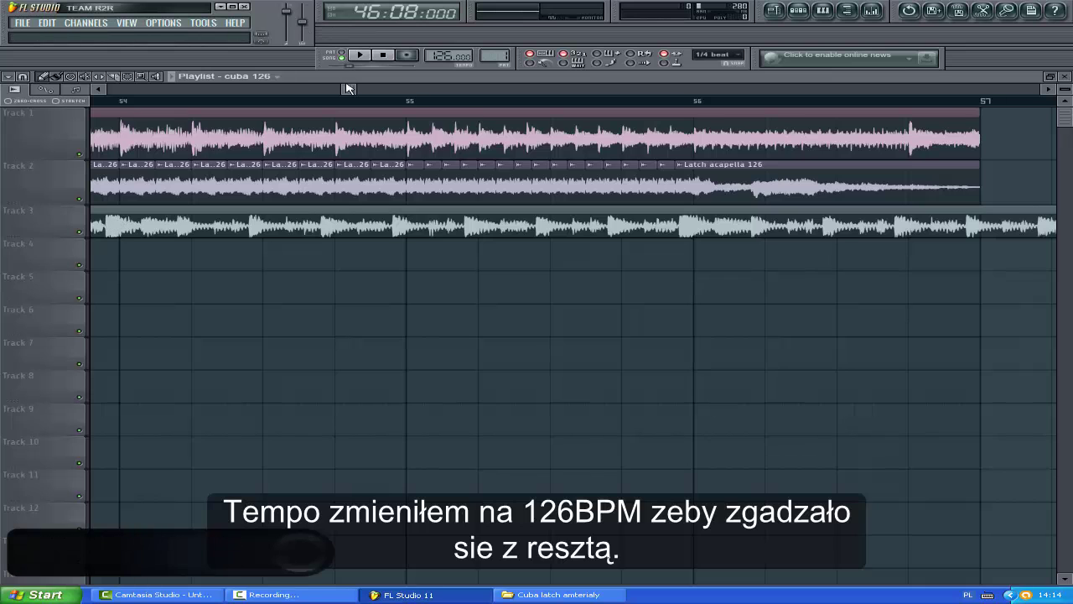
- Audition cuba 126 from bar 82, then move the clip to start at bar 25 so its drop falls at bar 57
drag(352, 90, 565, 92)
click(624, 100)
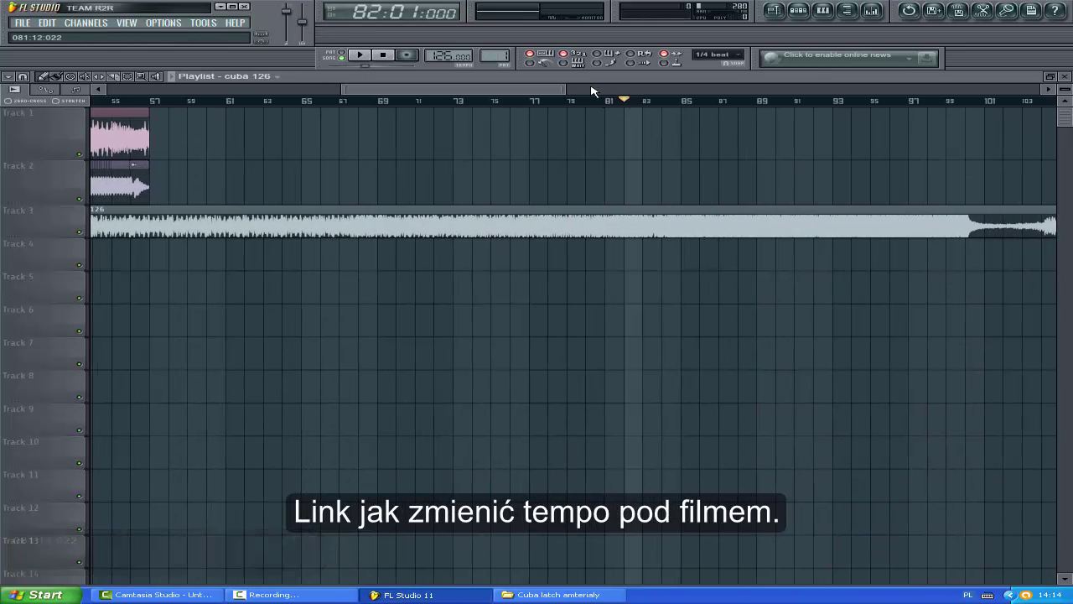
key(space)
drag(565, 90, 3, 224)
key(space)
scroll(5, 225, left, 5)
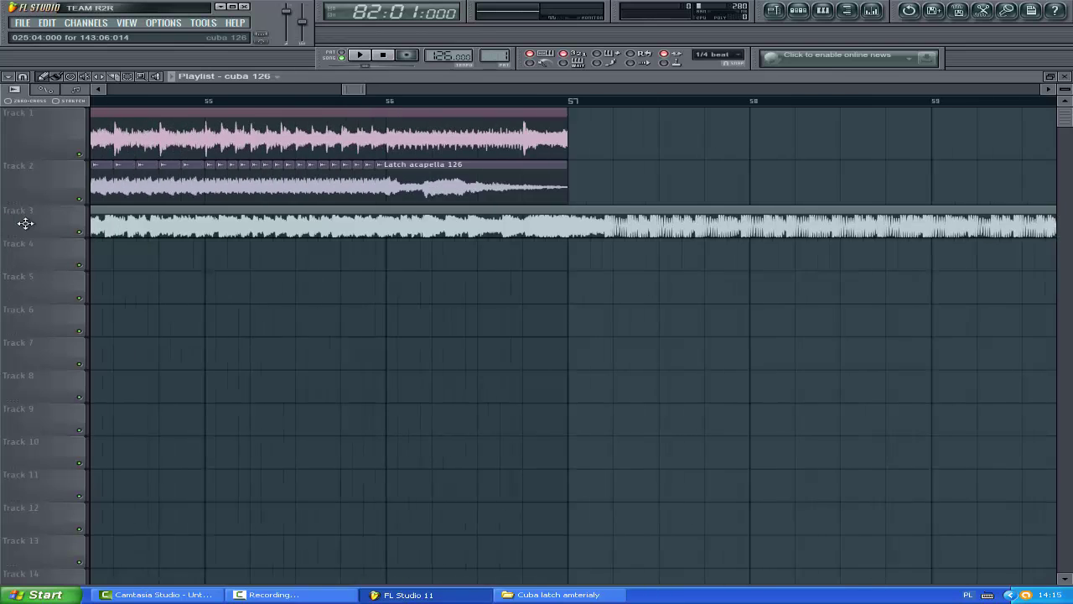
drag(692, 228, 729, 228)
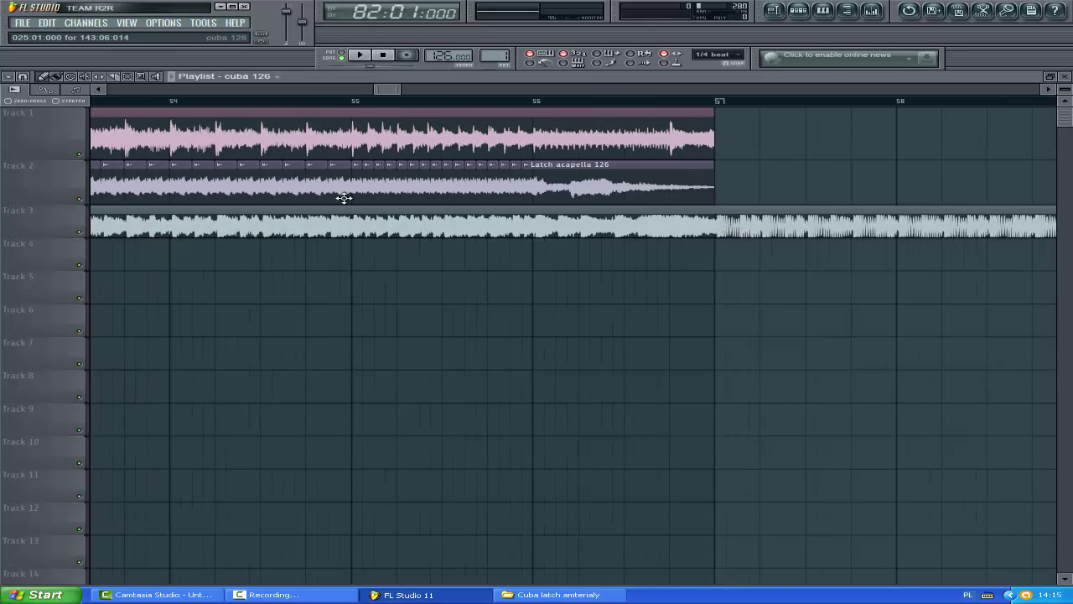
- Mute Tracks 1 and 2 and listen to cuba 126 on its own around bar 57
click(80, 155)
click(80, 200)
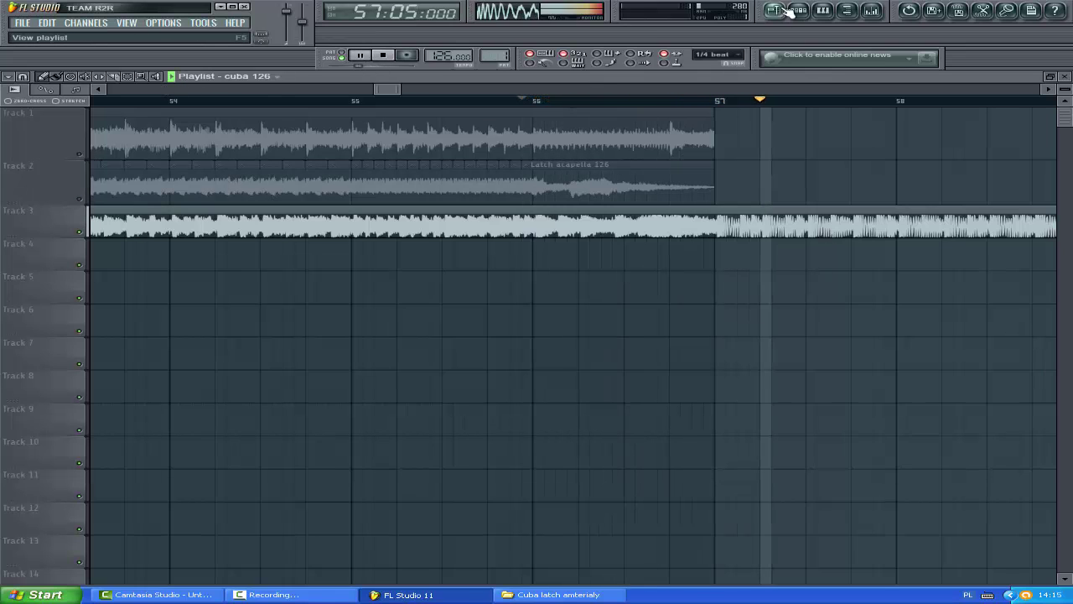
key(space)
- Cut the cuba 126 clip on Track 3 at bar 57 and delete the part before the cut
drag(375, 86, 388, 87)
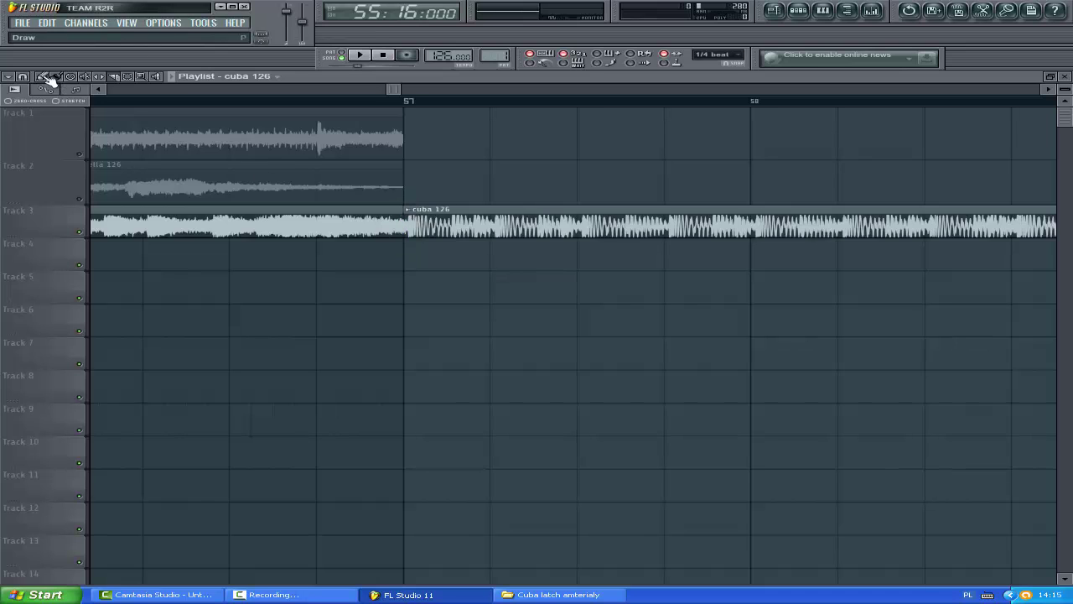
right_click(356, 228)
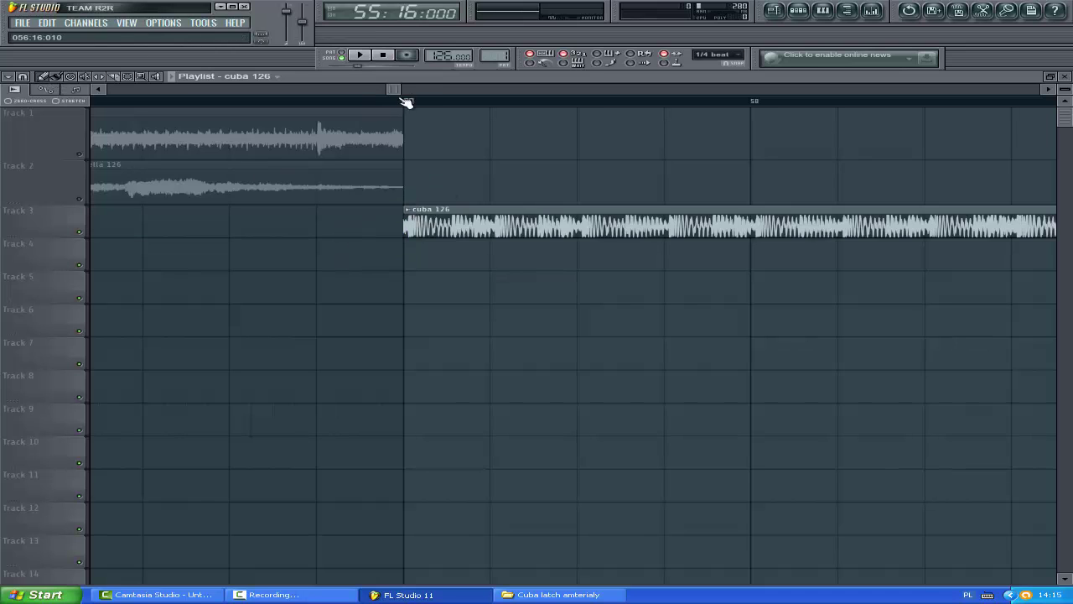
- Nudge the audio inside the cuba 126 clip so its beat aligns with bar 57, and unmute Tracks 1 and 2
ctrl+scroll(757, 215, up, 3)
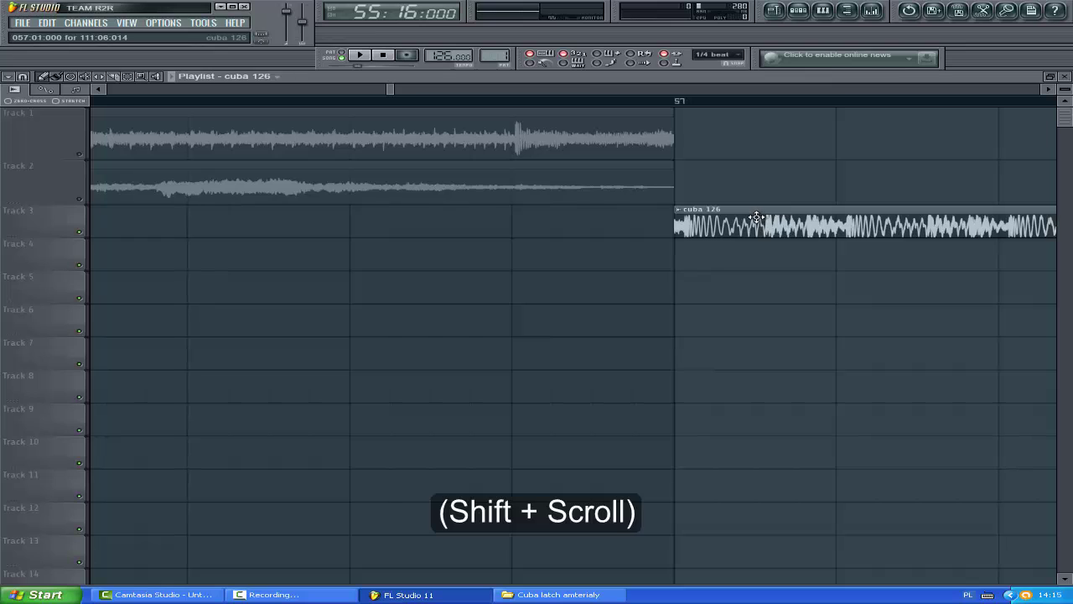
click(76, 153)
ctrl+click(84, 202)
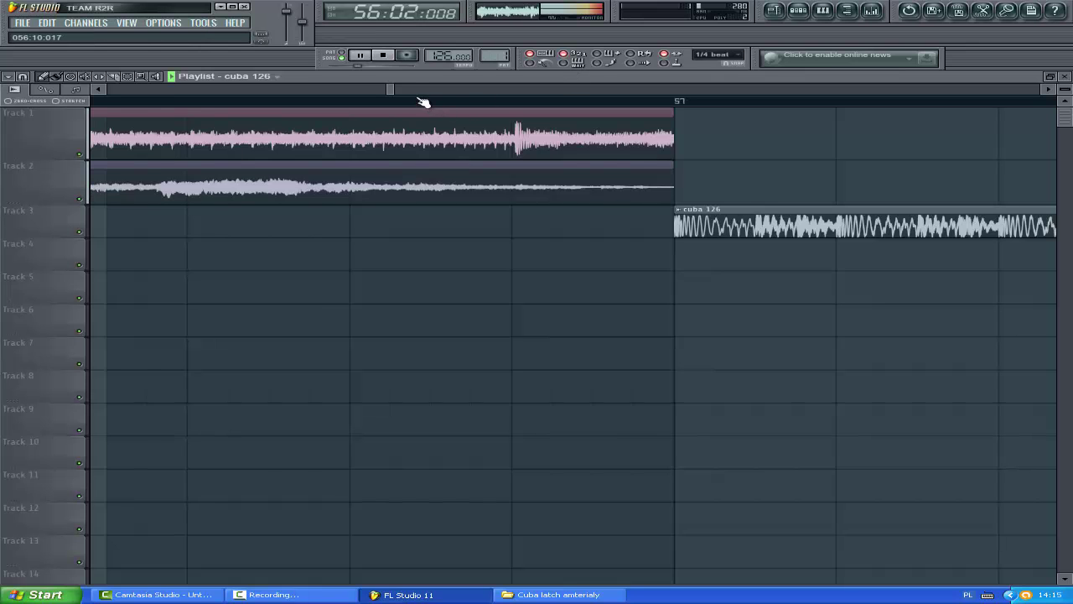
- Listen to the build-up from bar 49 towards the drop, toggling Track 1's mute to compare the chopped vocal alone with the mix
mouse_move(402, 90)
mouse_down()
mouse_move(426, 90)
mouse_move(386, 90)
mouse_up()
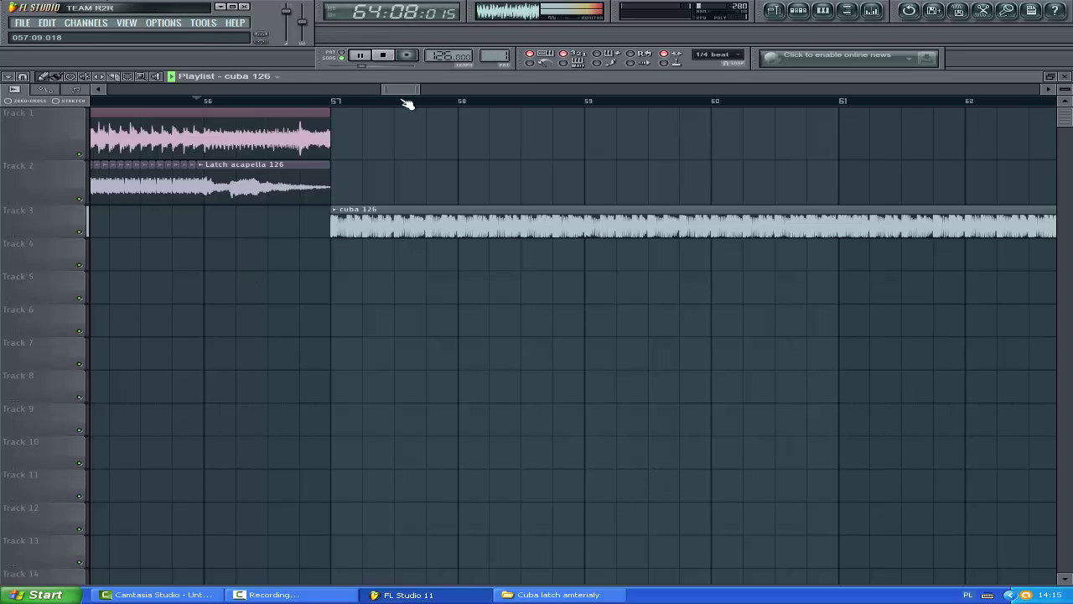
scroll(406, 103, left, 6)
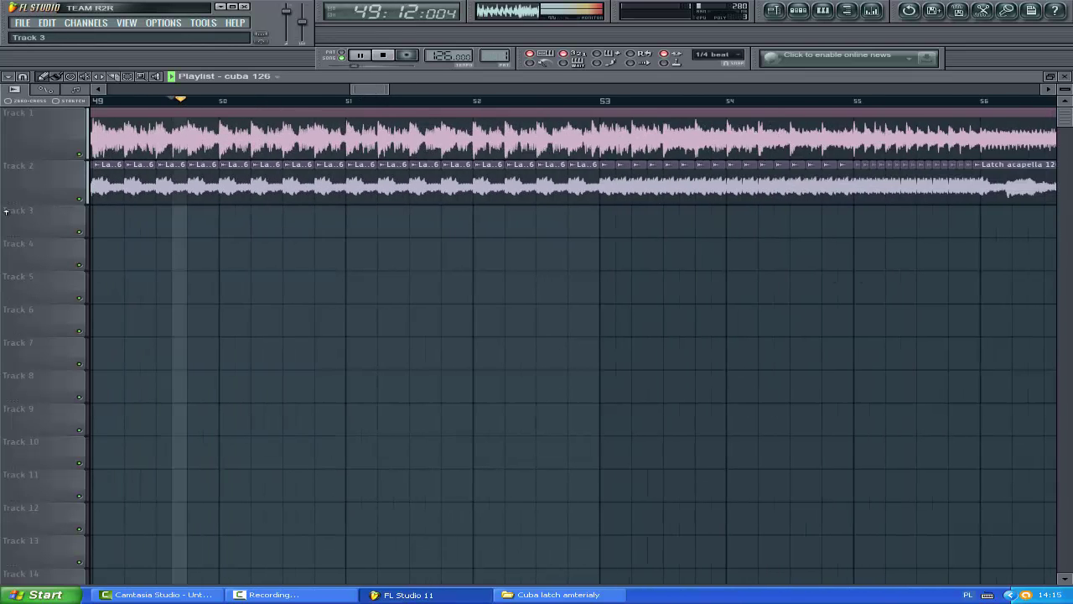
click(78, 155)
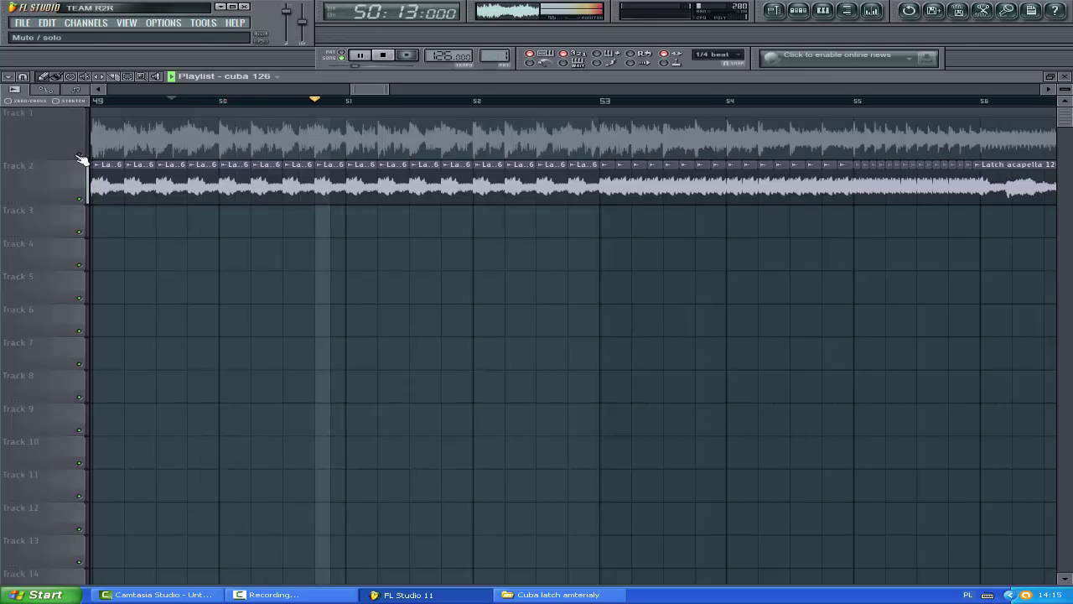
click(80, 156)
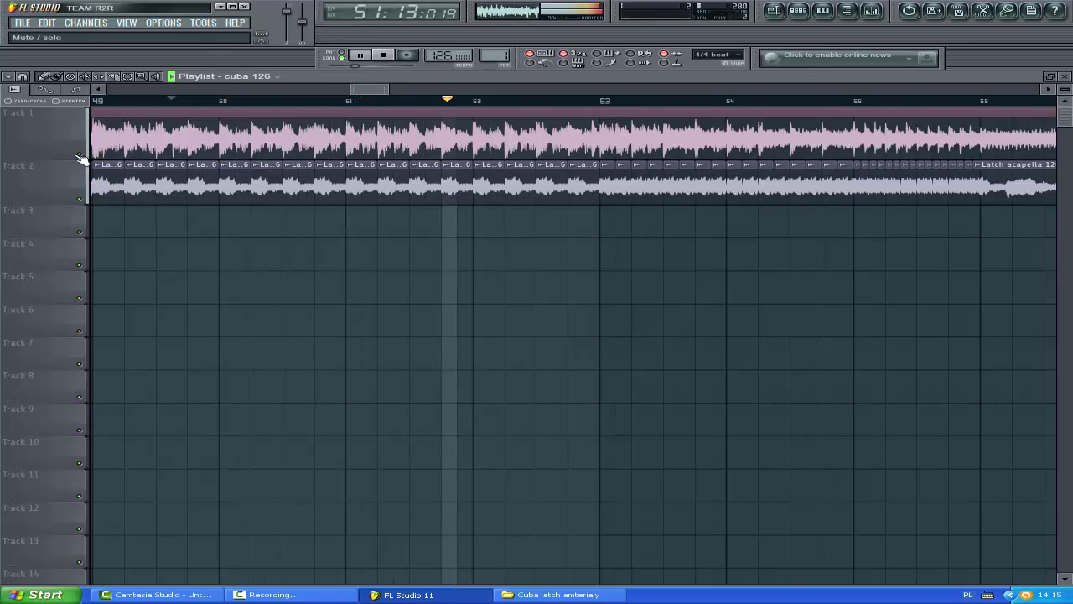
click(79, 156)
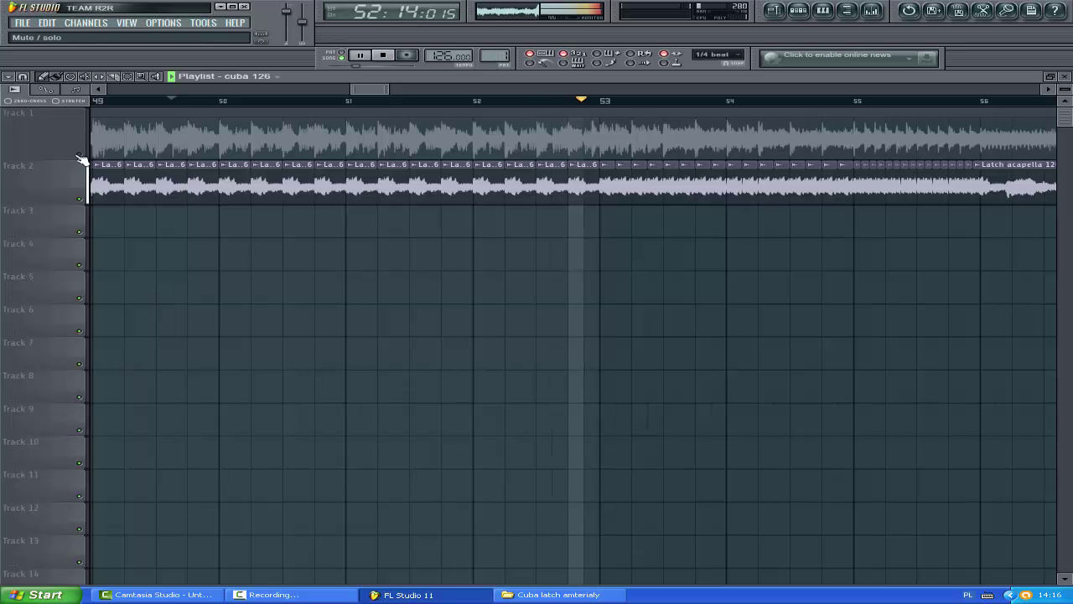
click(79, 156)
drag(381, 88, 403, 91)
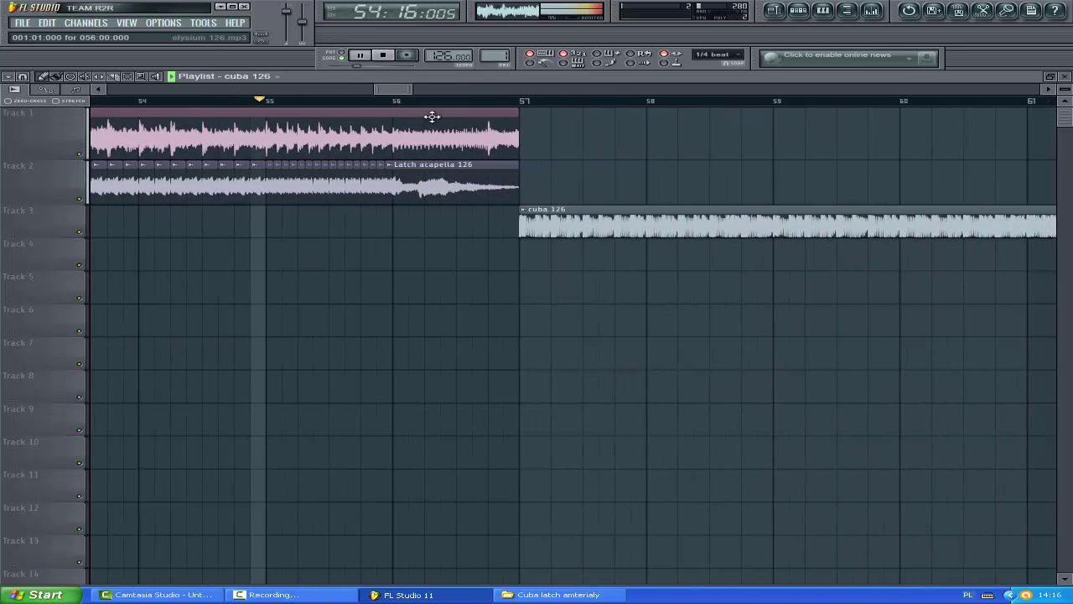